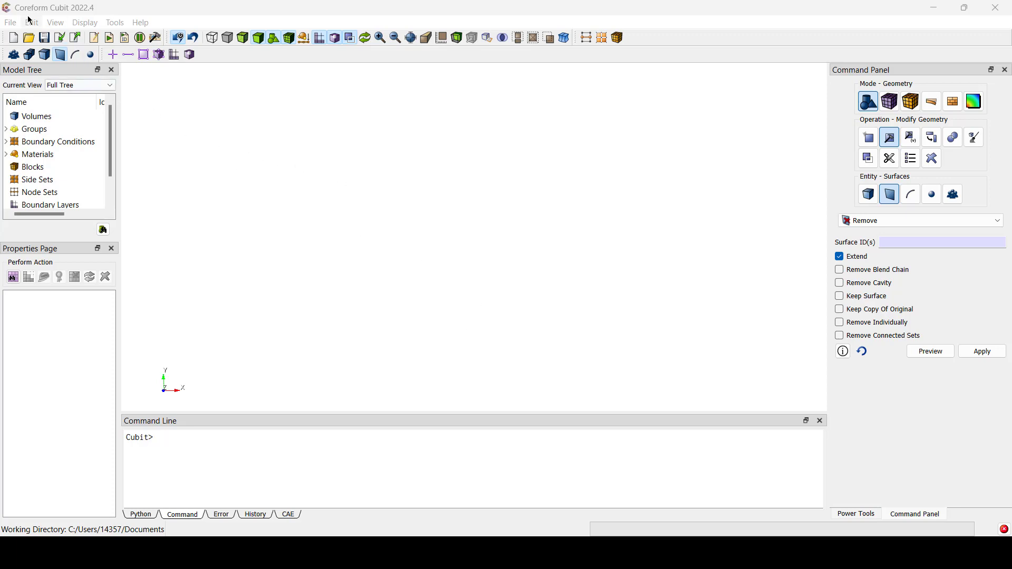
Import knuckle.sat with the default ACIS import options and orbit it into a 3-D view.
left_click(11, 23)
left_click(34, 103)
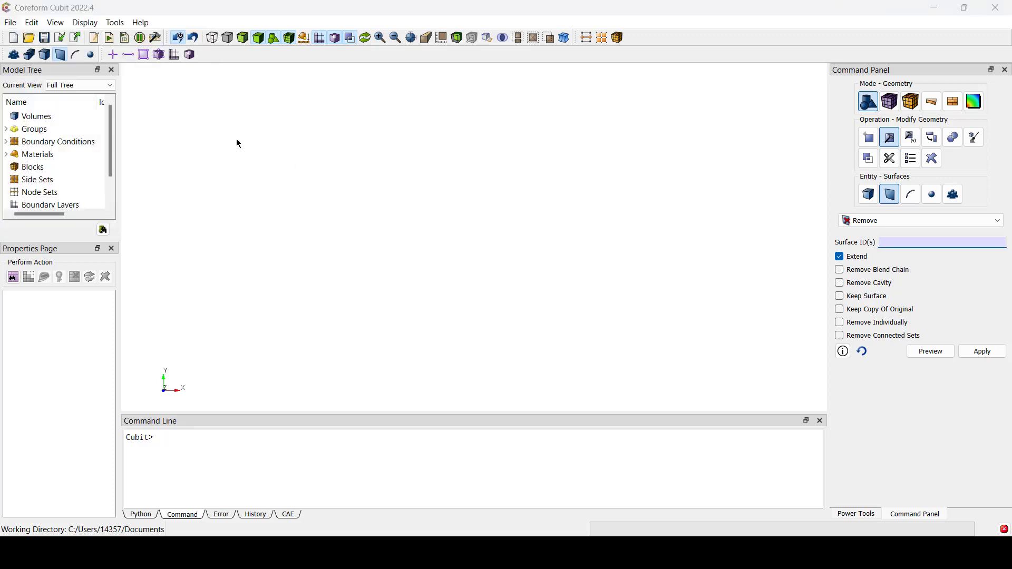
scroll(256, 157, "down", 10)
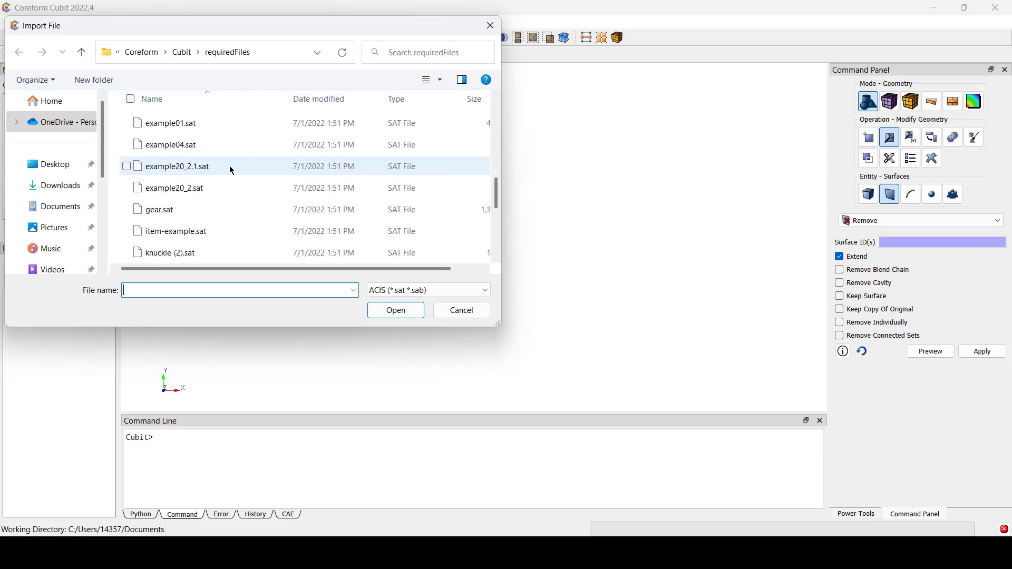
left_click(194, 163)
left_click(190, 147)
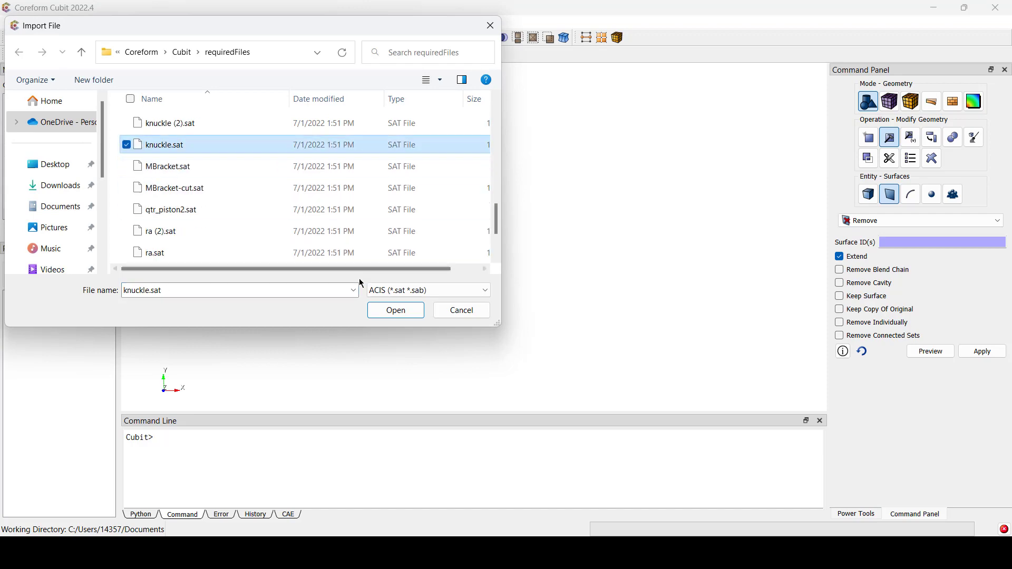
left_click(390, 310)
left_click(572, 356)
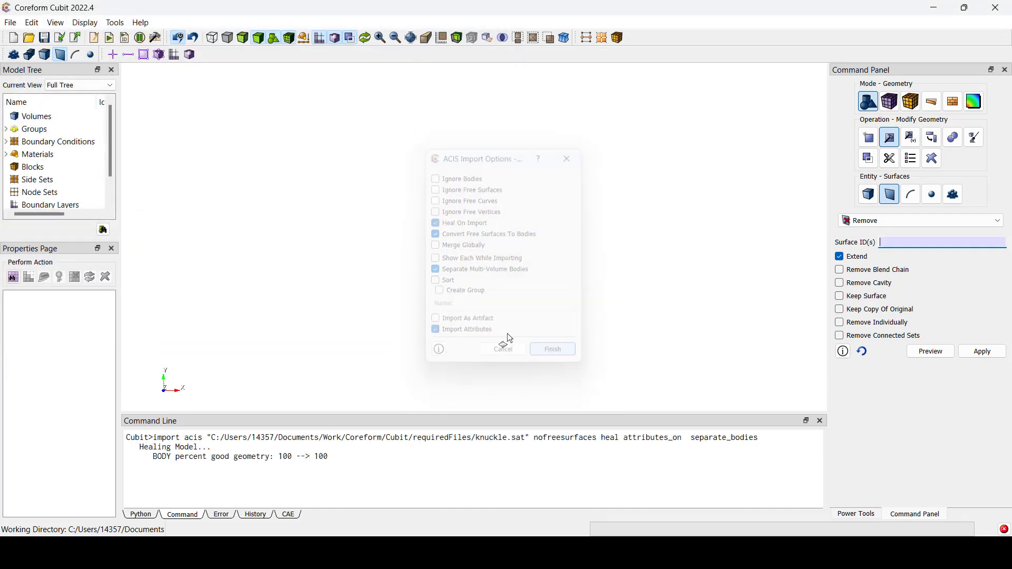
left_click_drag(511, 241, 454, 304)
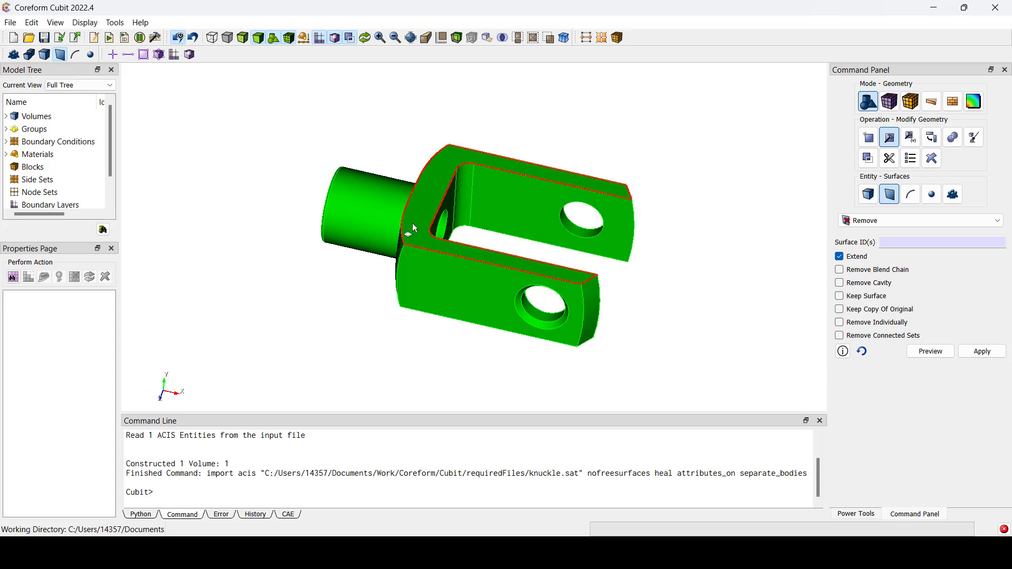
left_click_drag(414, 230, 515, 246)
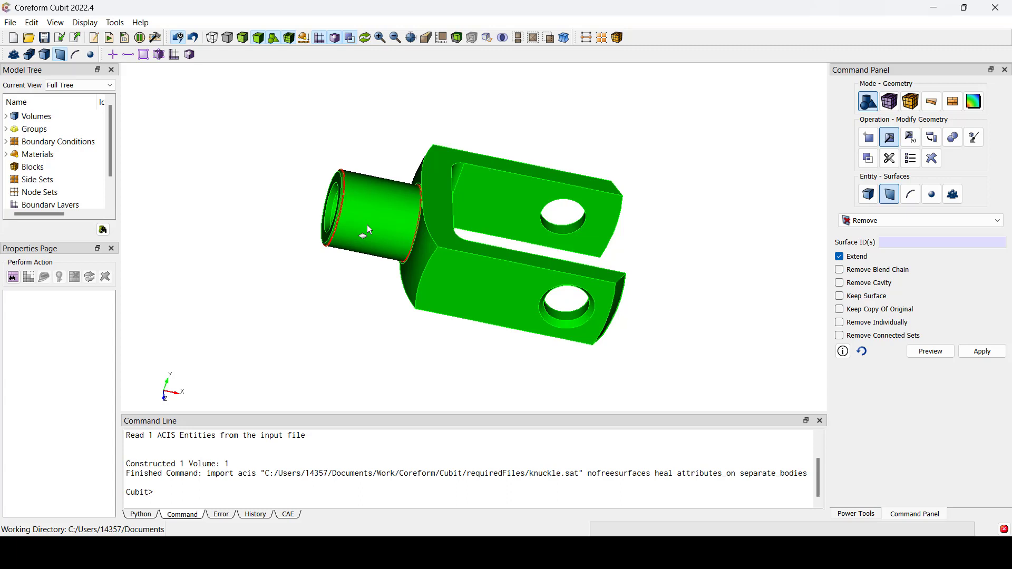
Webcut volume 1 with a sheet extended from ring surface 17, previewing the sheet before applying.
left_click(890, 158)
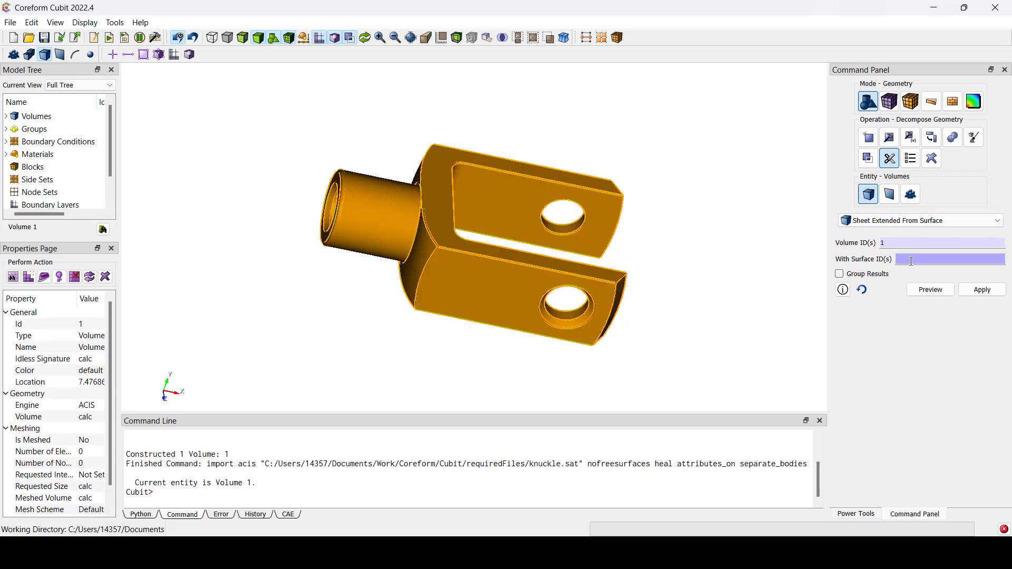
left_click_drag(397, 293, 489, 251, "ctrl")
scroll(429, 211, "up", 5)
scroll(429, 212, "up", 3)
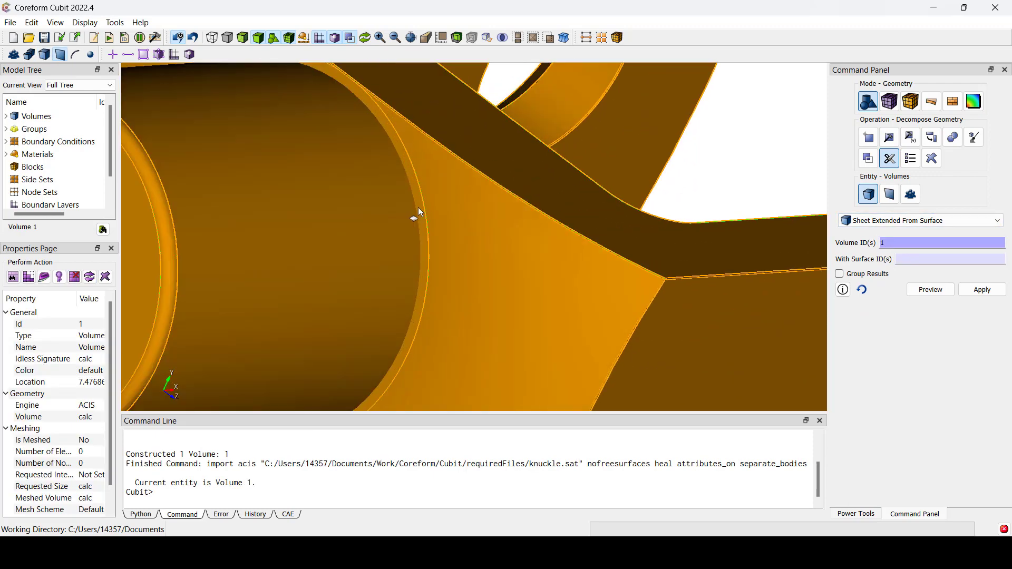
left_click(425, 214)
left_click(928, 290)
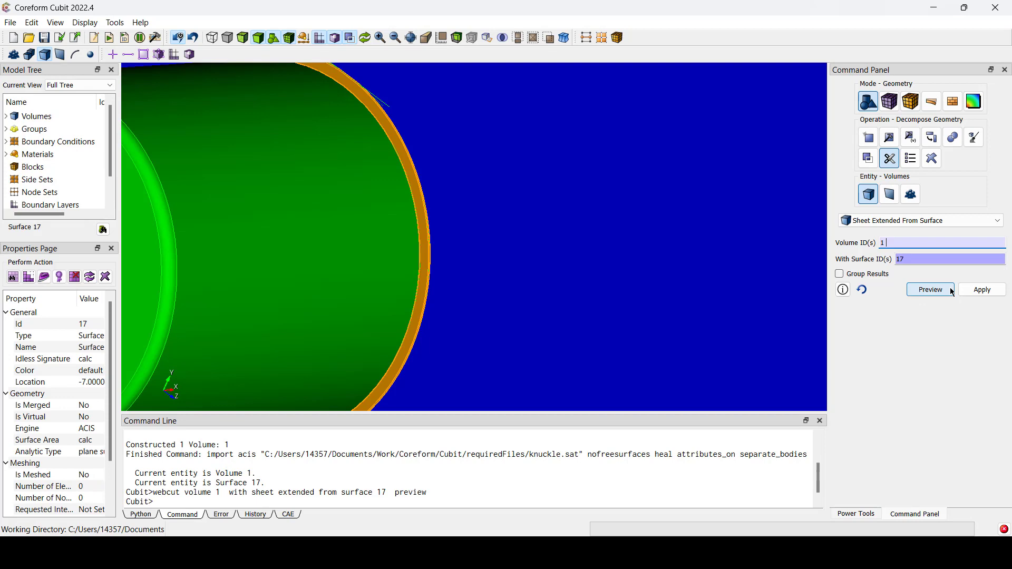
left_click(983, 290)
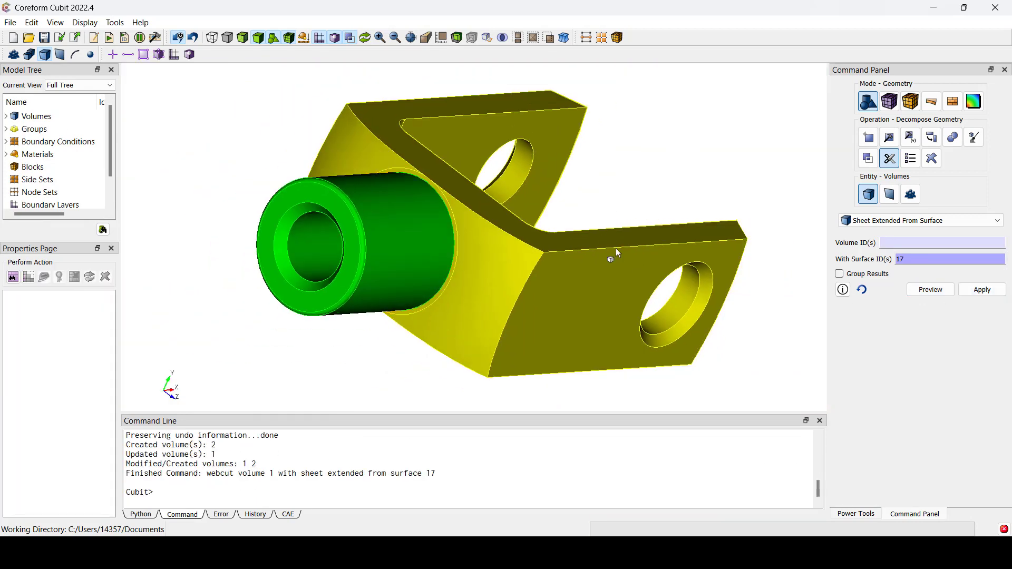
Orbit the cut part to look down on the clevis top face.
left_click_drag(615, 249, 345, 249, "ctrl")
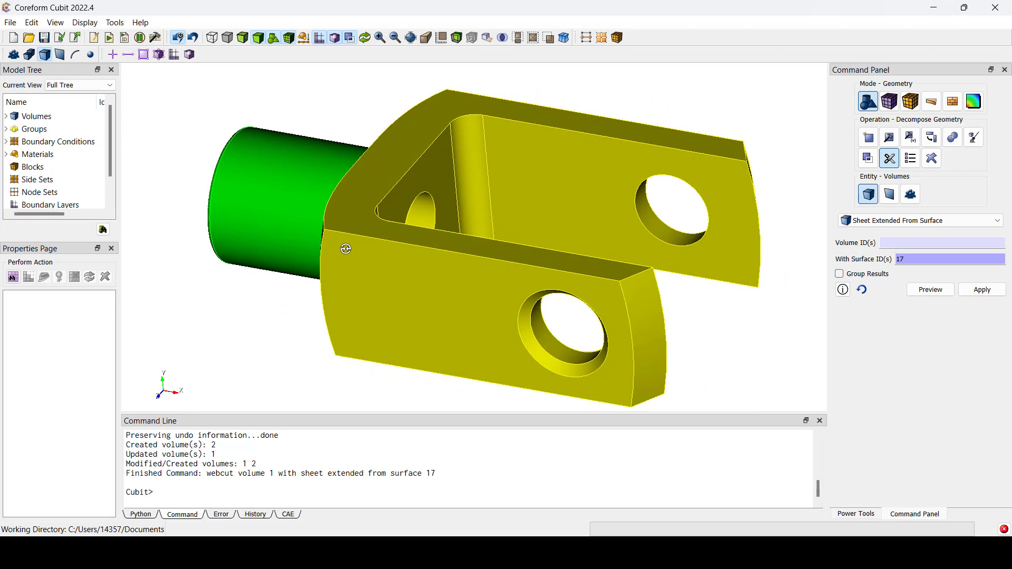
left_click_drag(536, 251, 423, 334, "ctrl")
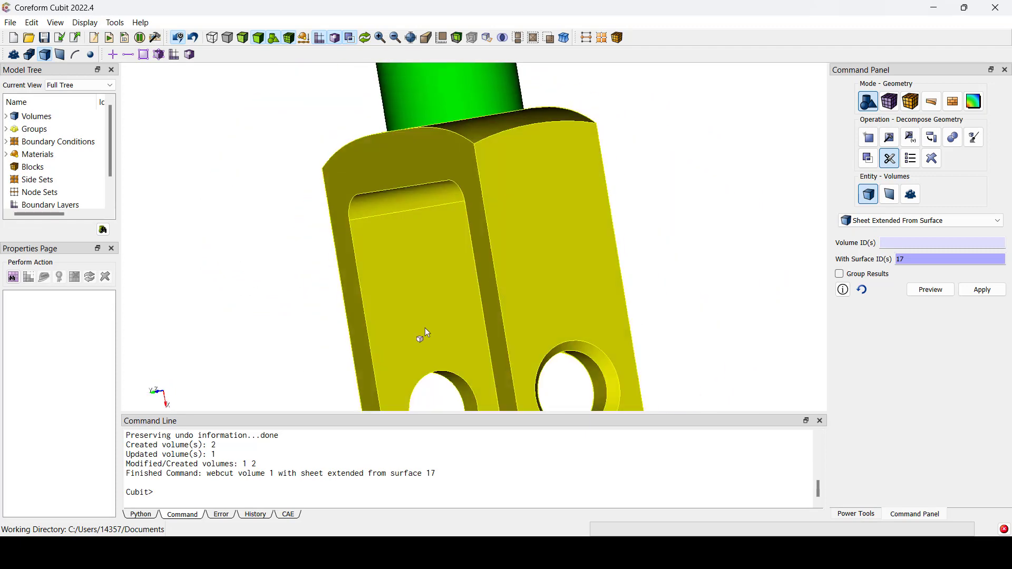
left_click_drag(522, 212, 570, 220, "ctrl")
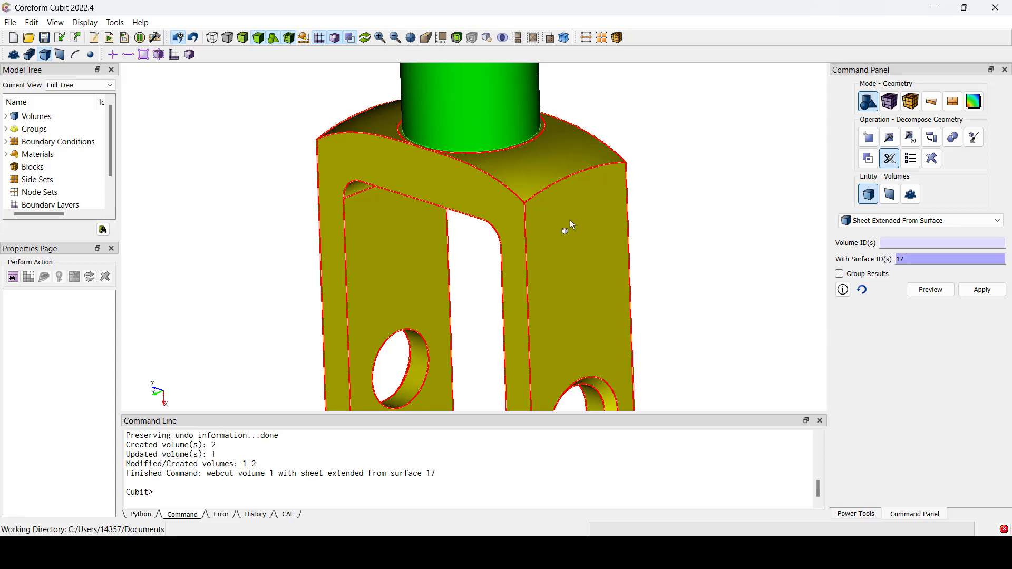
left_click_drag(493, 228, 488, 197, "ctrl")
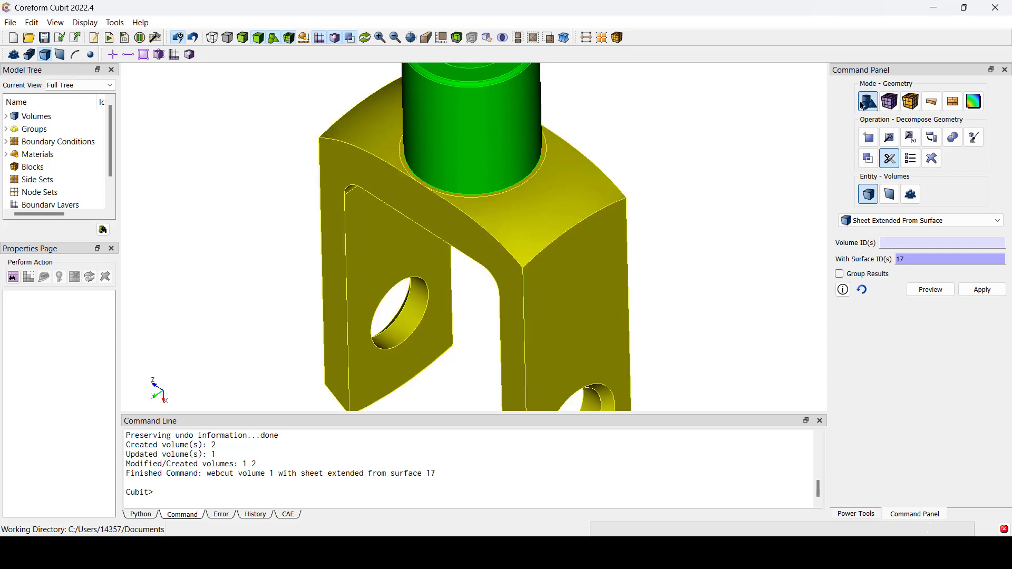
Composite the clevis-top surfaces 1, 18 and 17 into a single surface 27.
left_click(911, 137)
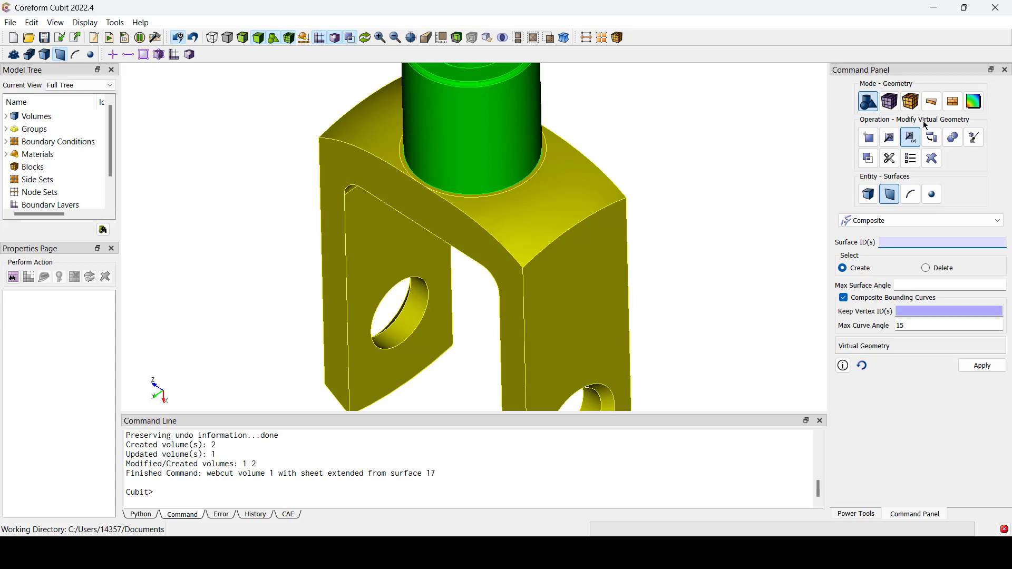
left_click(890, 138)
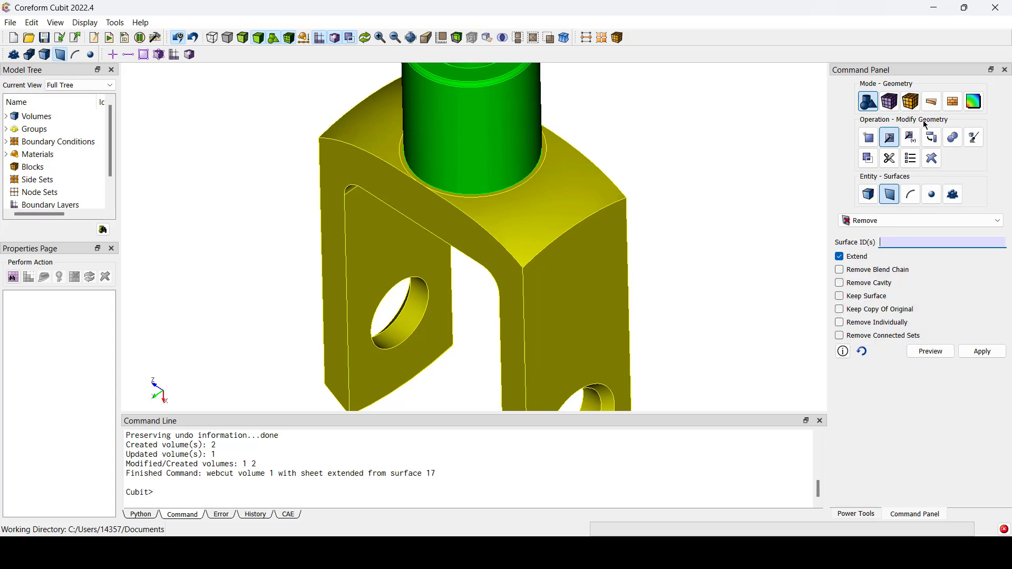
left_click(911, 138)
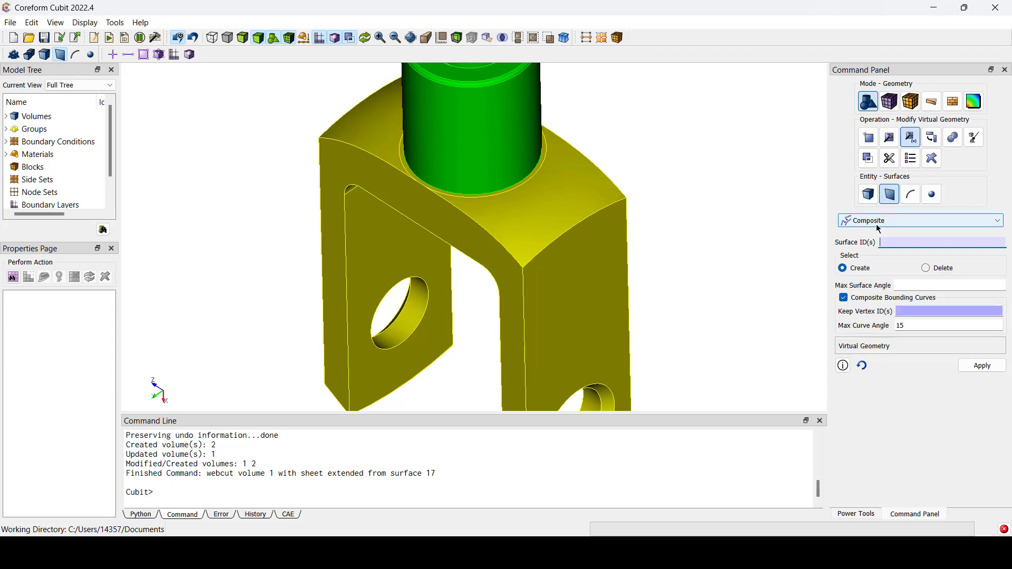
left_click(533, 226)
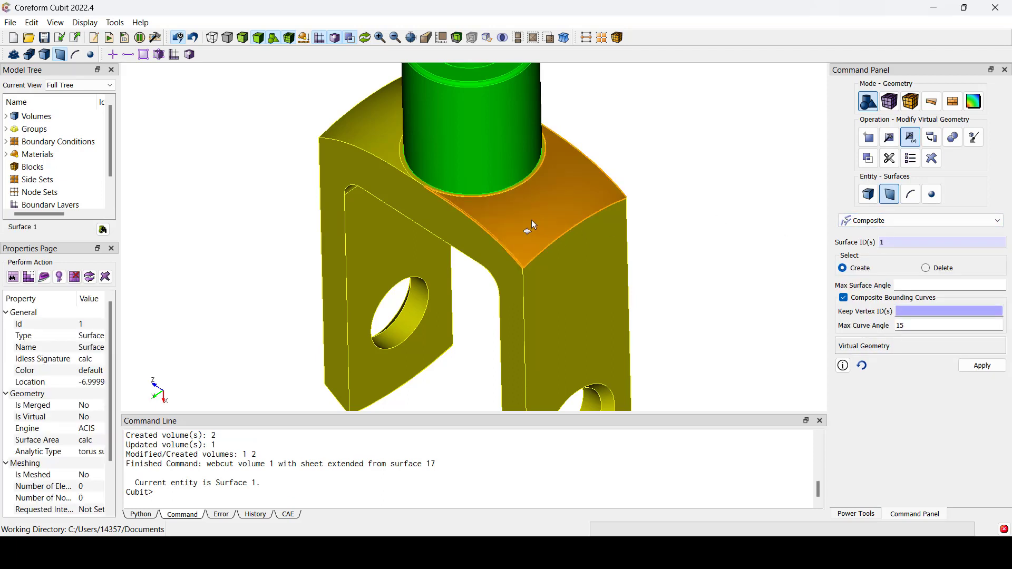
left_click(405, 179, "ctrl")
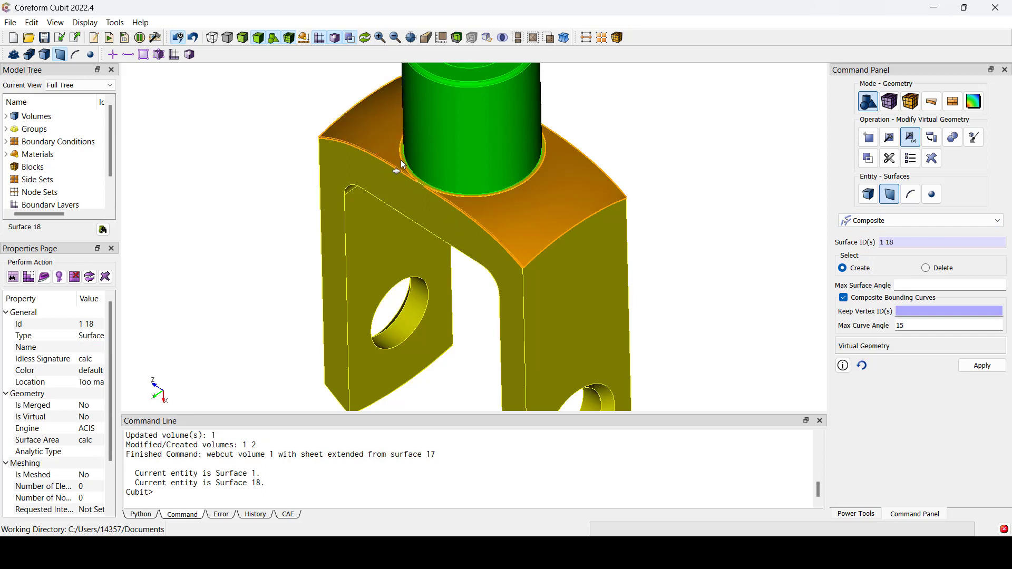
scroll(401, 158, "up", 3)
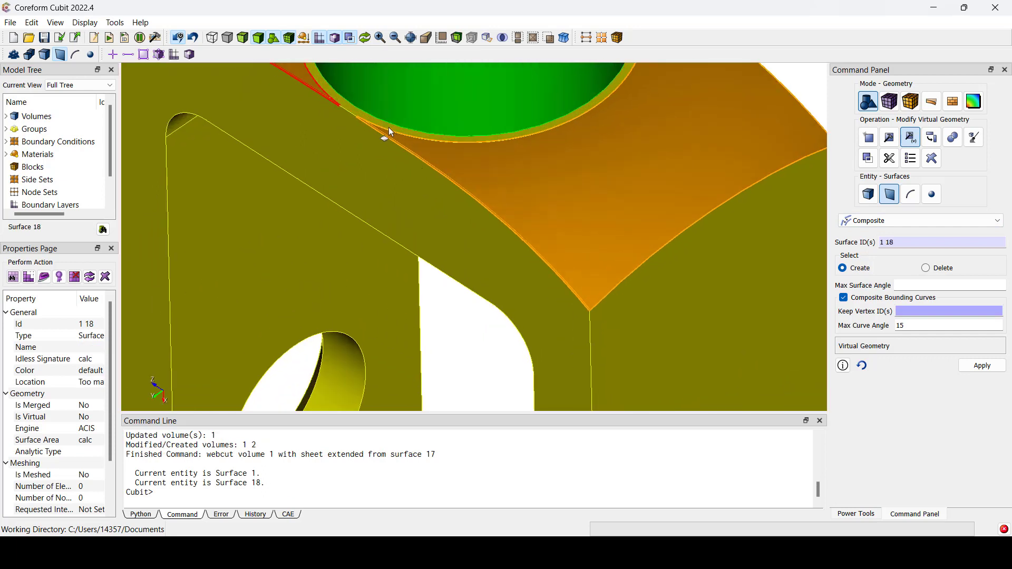
left_click(362, 119, "ctrl")
left_click(982, 366)
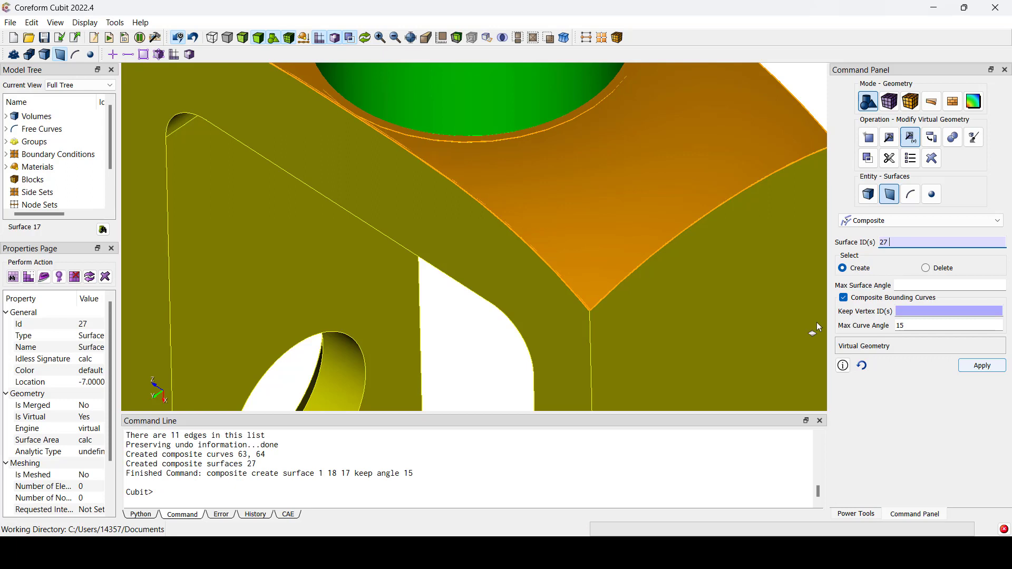
scroll(698, 265, "down", 5)
Clear the selection, view the clevis from the front, and return to the surface Remove operation.
left_click(642, 235)
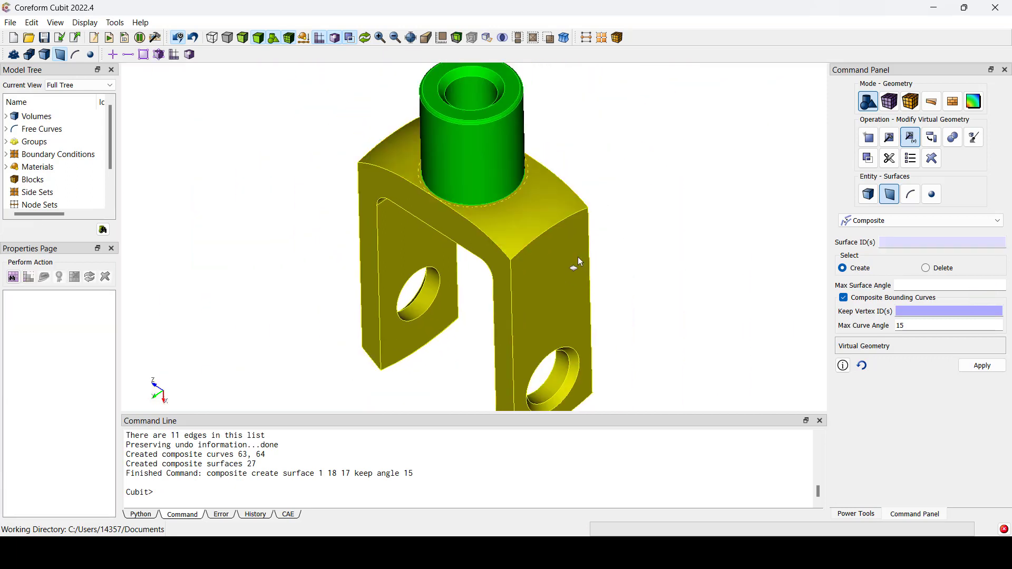
middle_click_drag(538, 284, 597, 253)
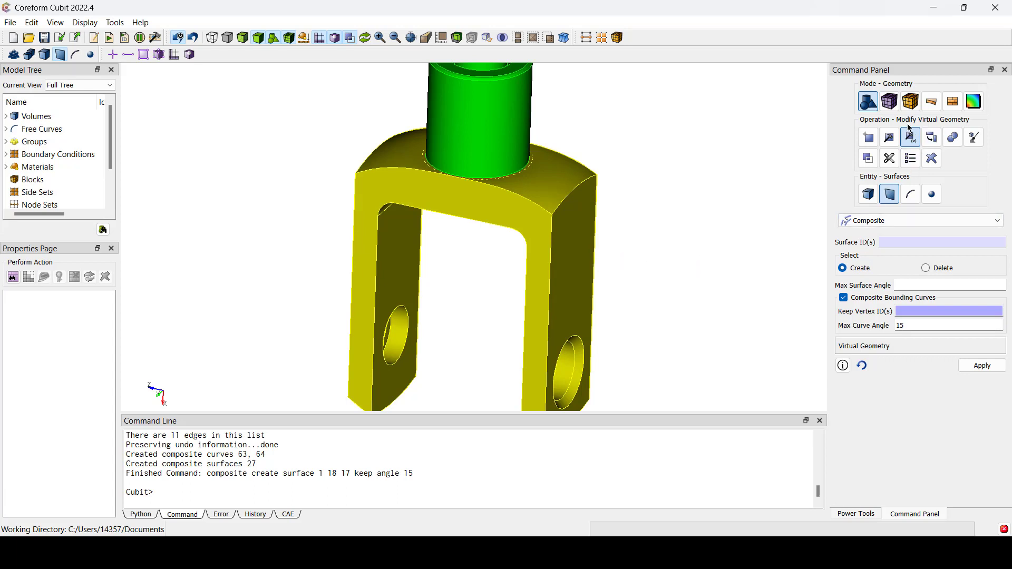
left_click(890, 137)
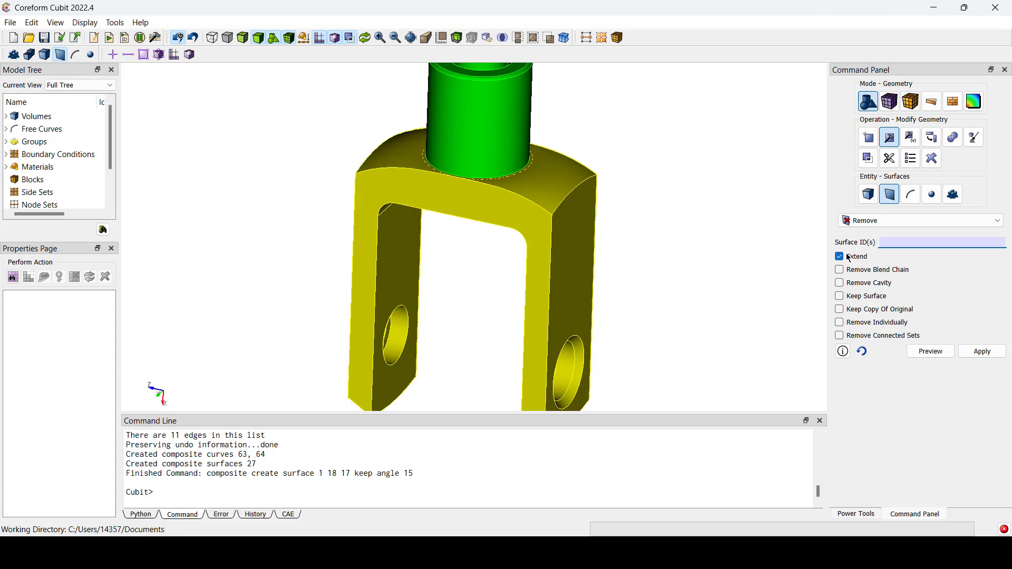
Remove the clevis hole chamfers, surfaces 7 and 3, with Extend on.
left_click_drag(592, 303, 544, 264)
left_click(583, 352)
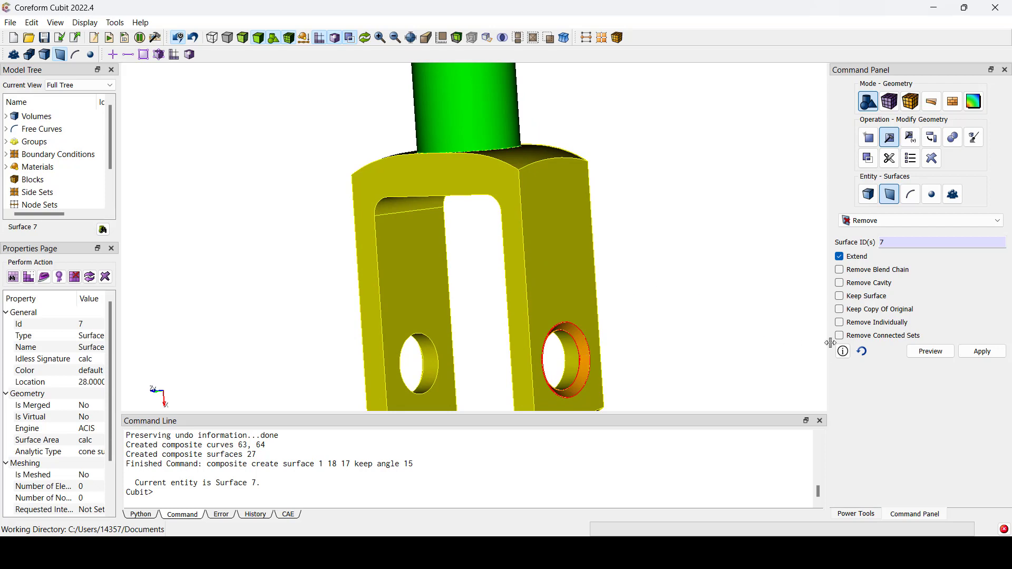
left_click(982, 351)
left_click_drag(563, 305, 706, 178)
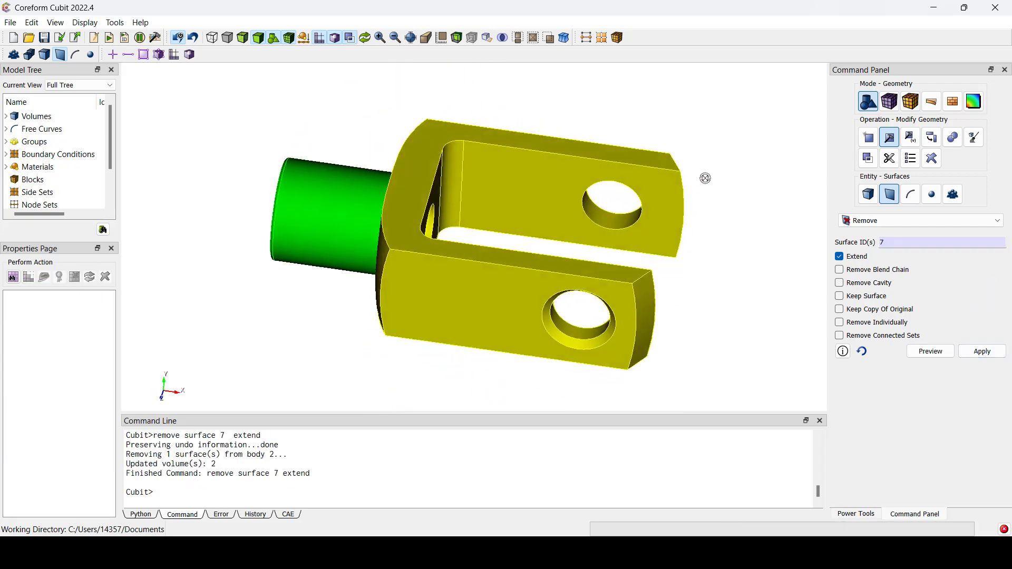
left_click(563, 314)
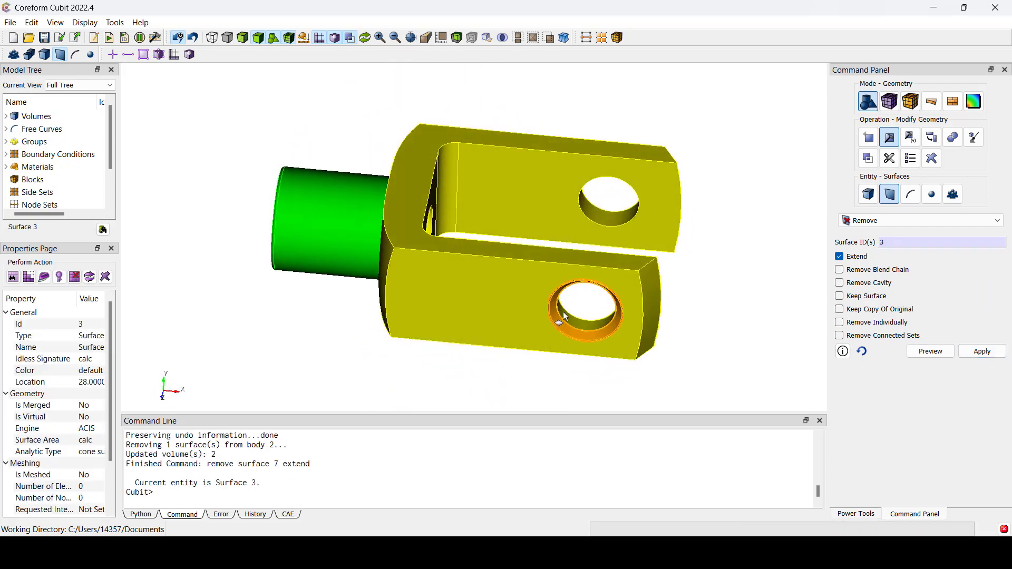
left_click(980, 351)
Remove the boss fillet surface 15 and inner chamfer surface 13.
left_click_drag(647, 269, 733, 240)
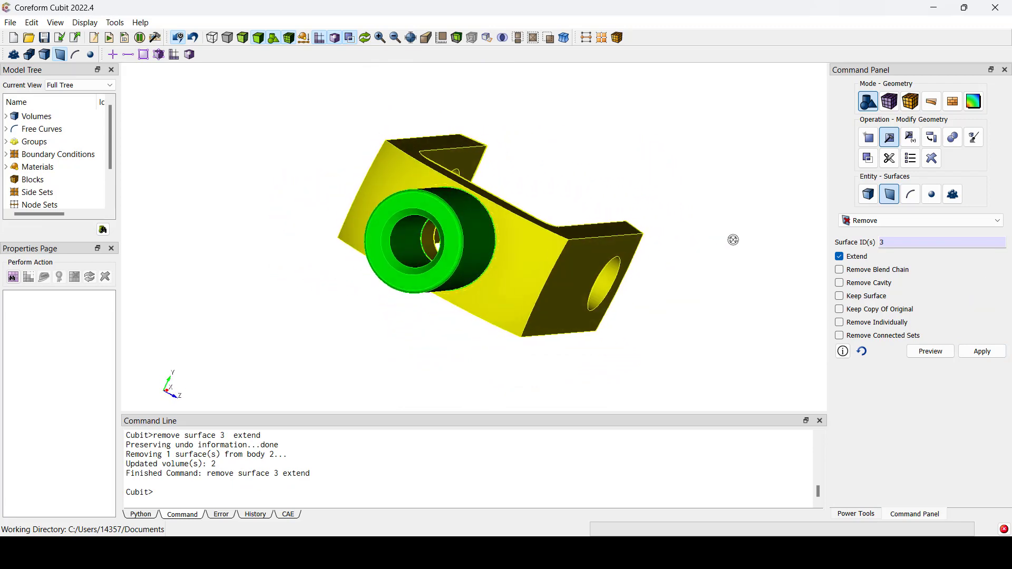
left_click(472, 239)
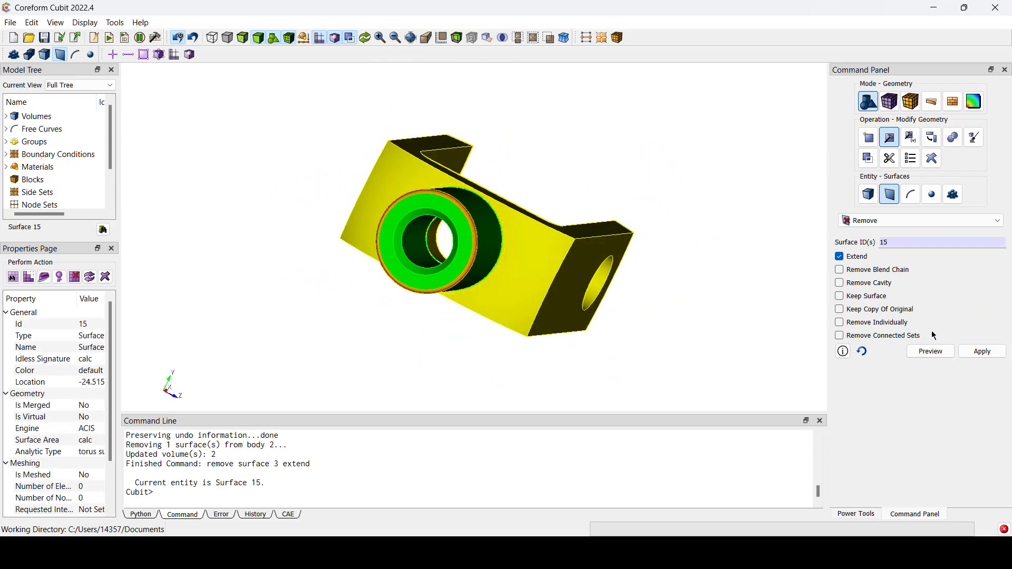
left_click(982, 351)
left_click(414, 221)
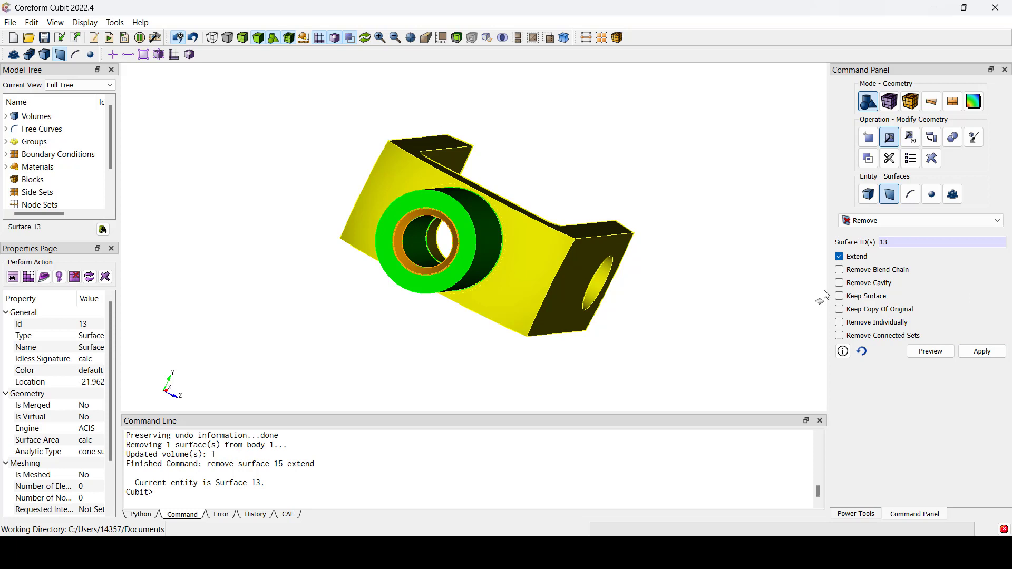
left_click(972, 351)
middle_click_drag(589, 282, 524, 264)
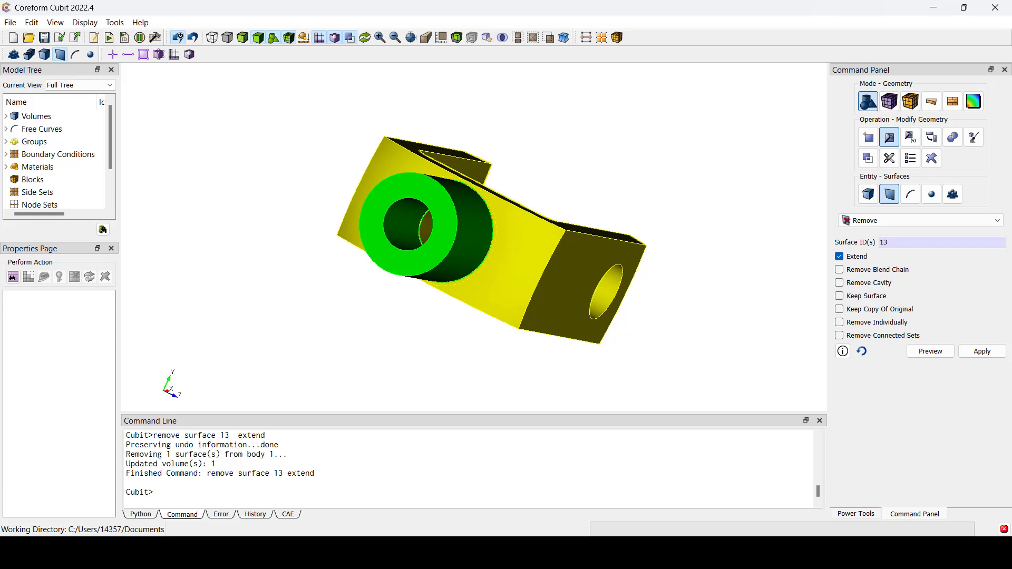
Bring up the webcut form, still set to a sheet extended from surface 17.
left_click(890, 159)
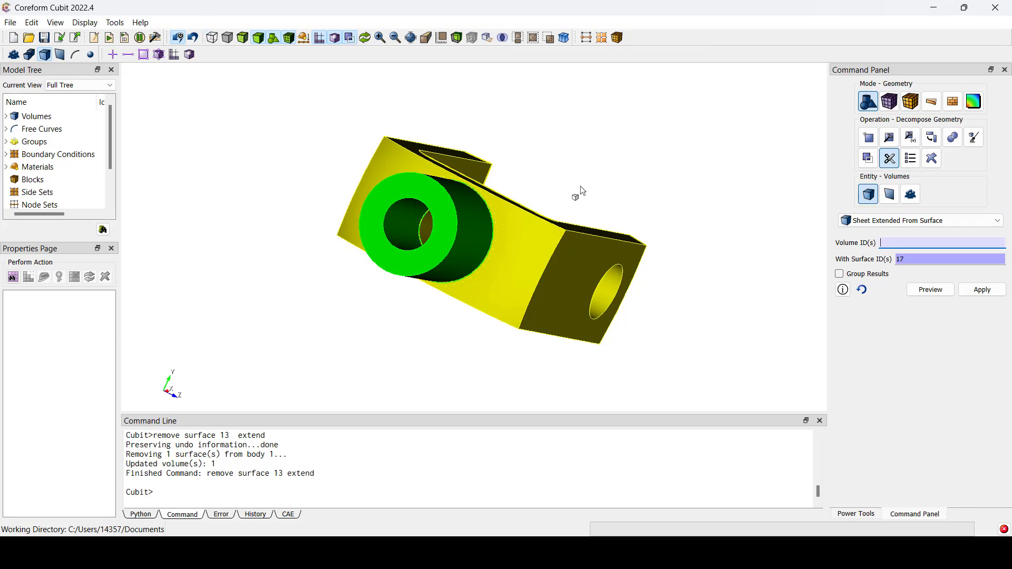
Webcut volume 2 with a plane from inner surface 9, previewing before applying.
left_click(905, 220)
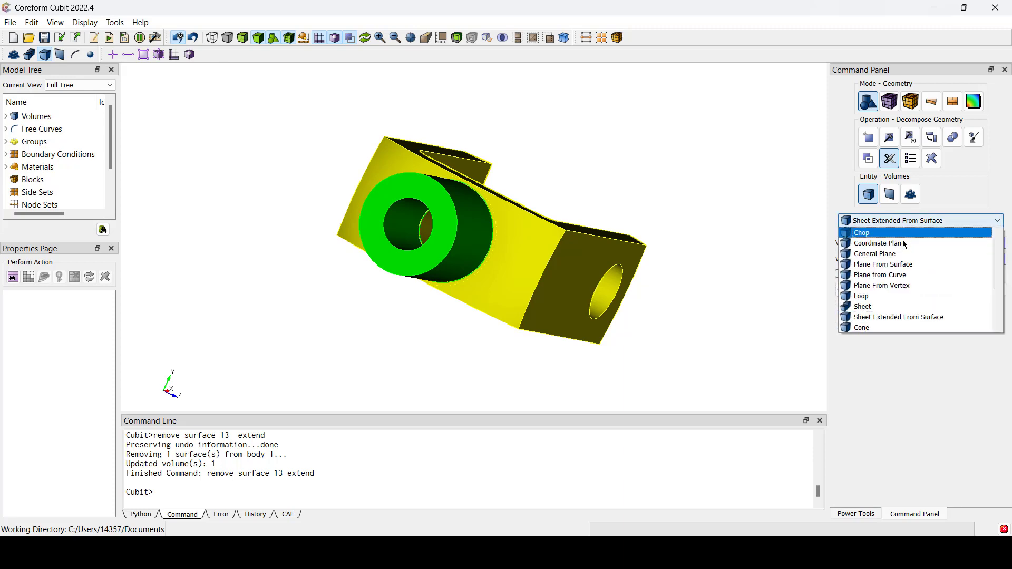
left_click(885, 273)
left_click(511, 258)
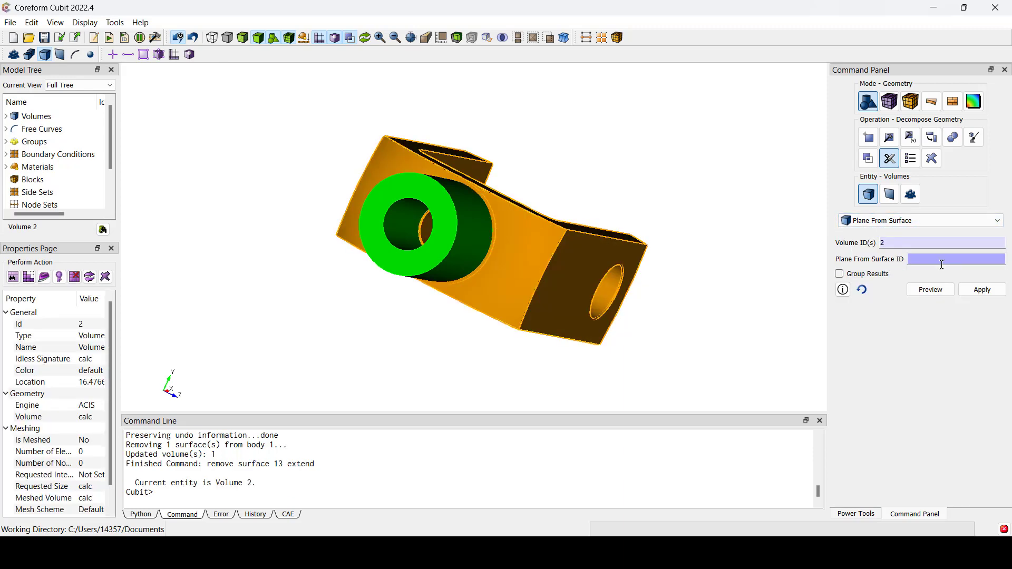
left_click_drag(641, 277, 492, 196)
left_click(492, 196)
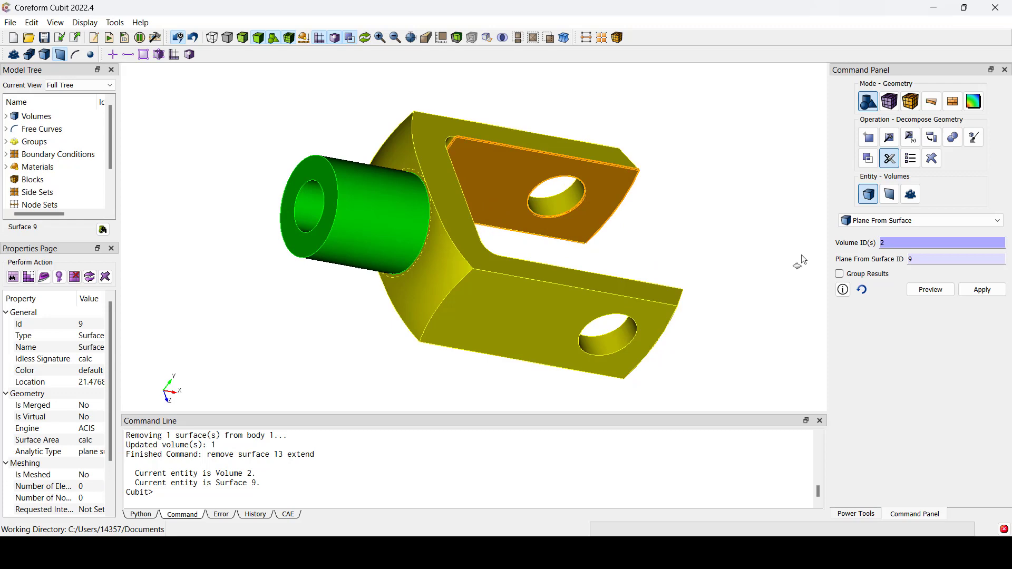
left_click(930, 289)
left_click(981, 290)
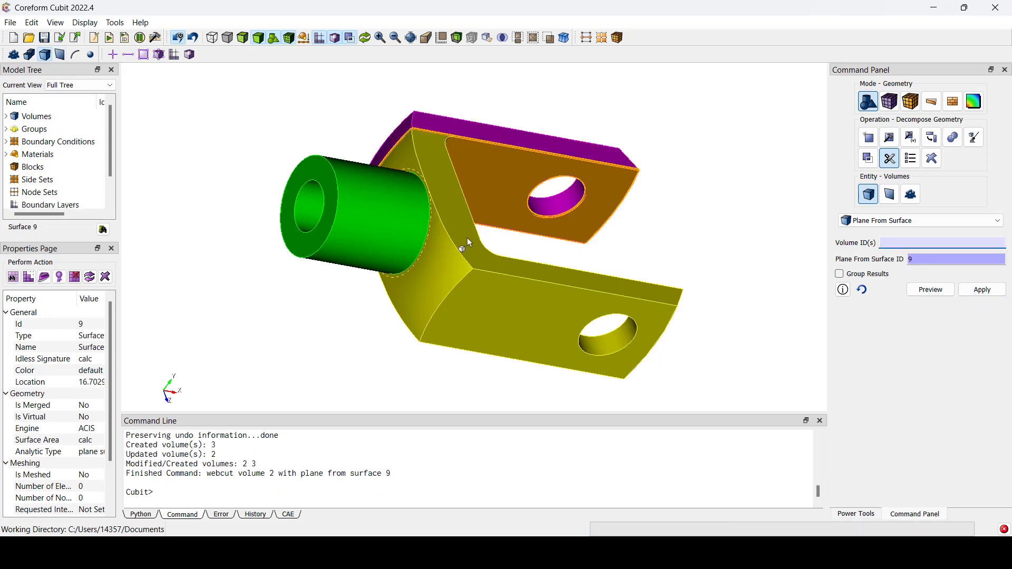
Undo the surface 9 webcut so the clevis stays whole.
left_click_drag(467, 238, 322, 182)
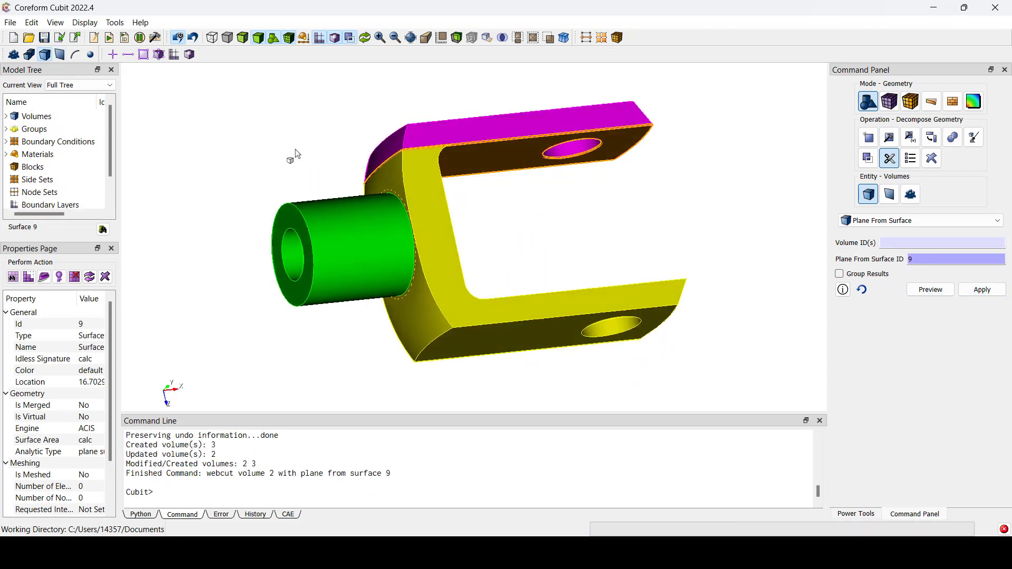
left_click(193, 38)
mouse_move(470, 265)
left_mouse_down()
mouse_move(467, 275)
mouse_move(477, 255)
left_mouse_up()
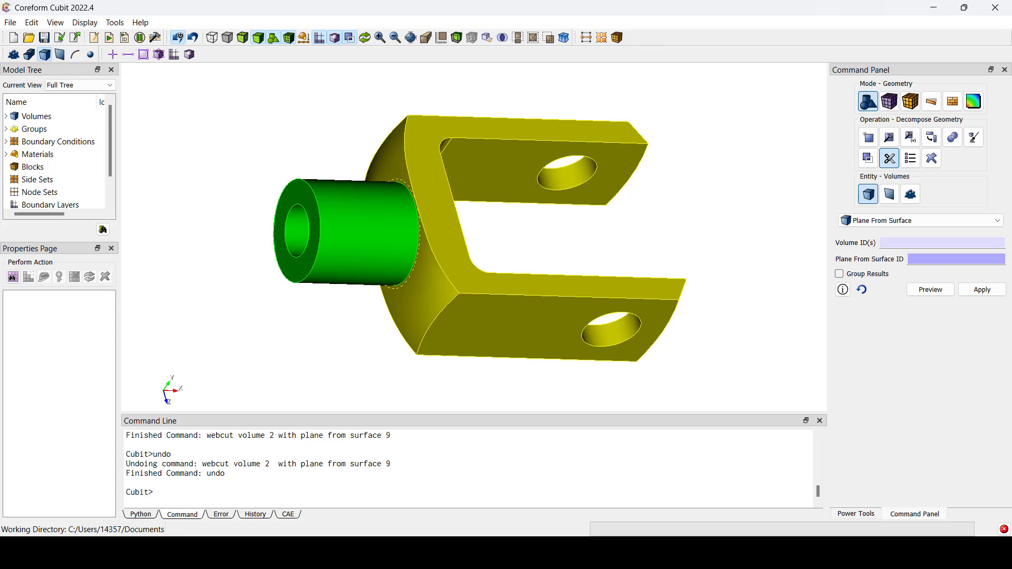
Webcut volume 2 on the YZ coordinate plane at offset 3.
left_click(860, 224)
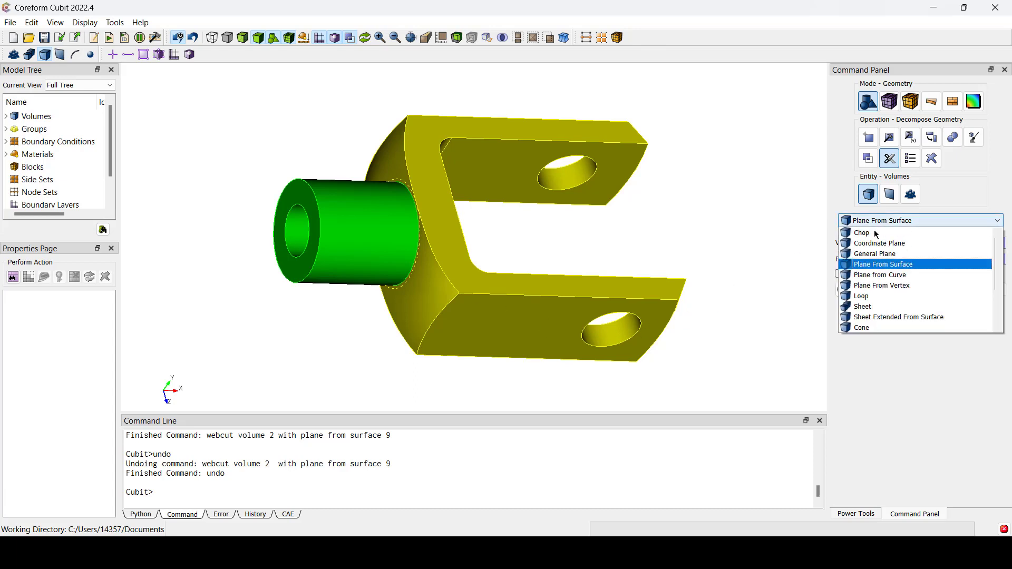
left_click(895, 242)
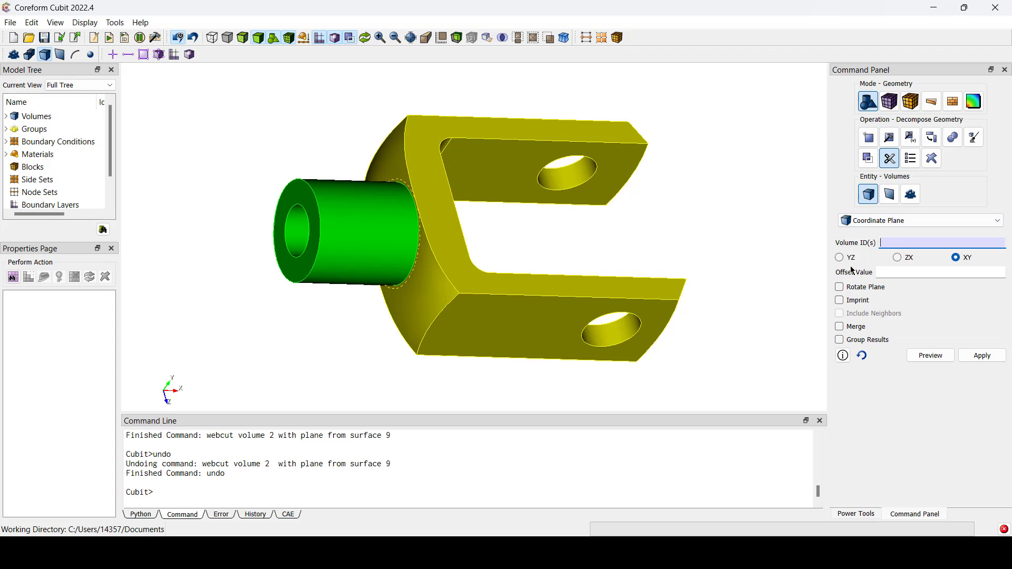
left_click(839, 257)
left_click(893, 242)
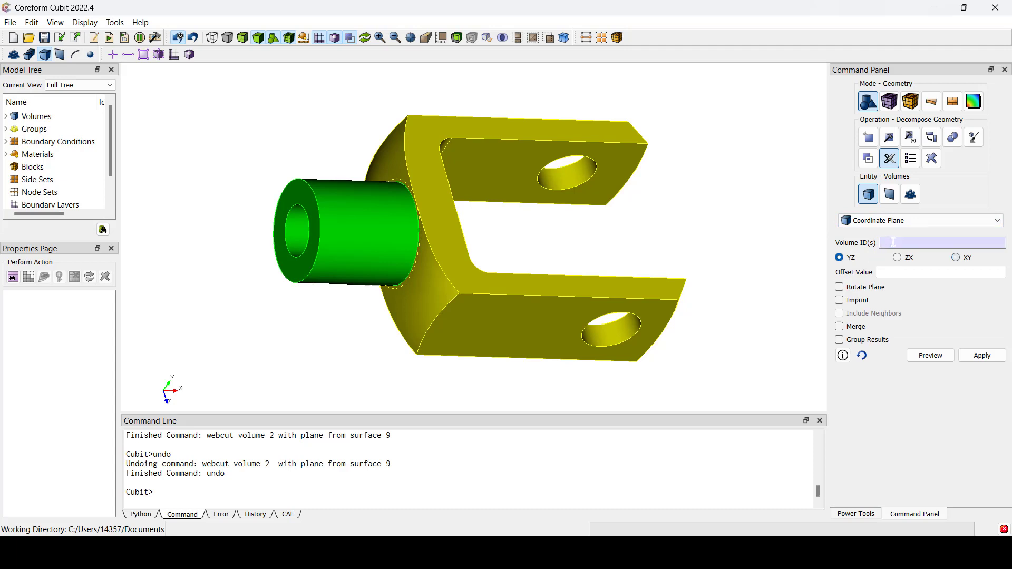
left_click(552, 168)
left_click(911, 271)
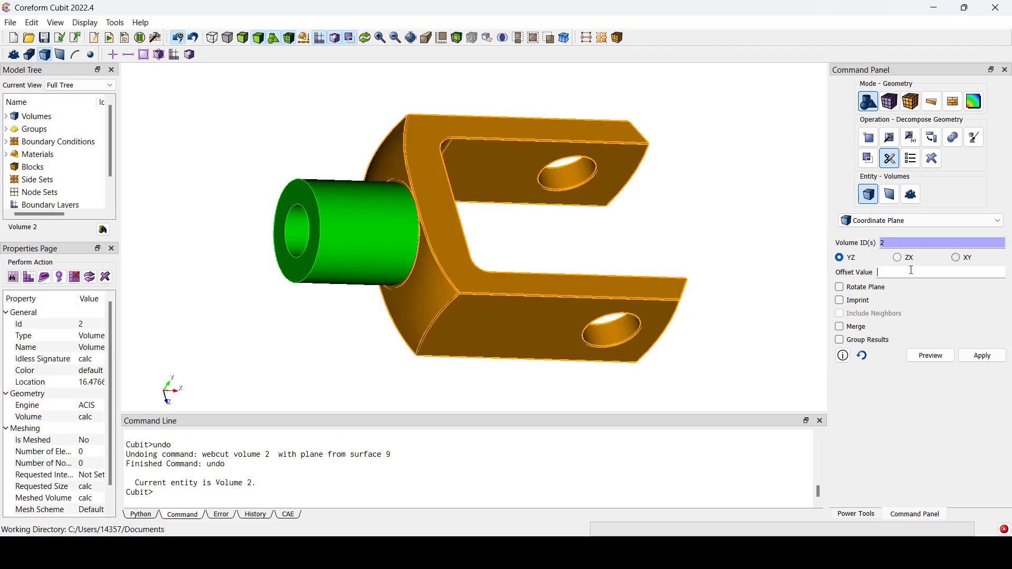
type("3")
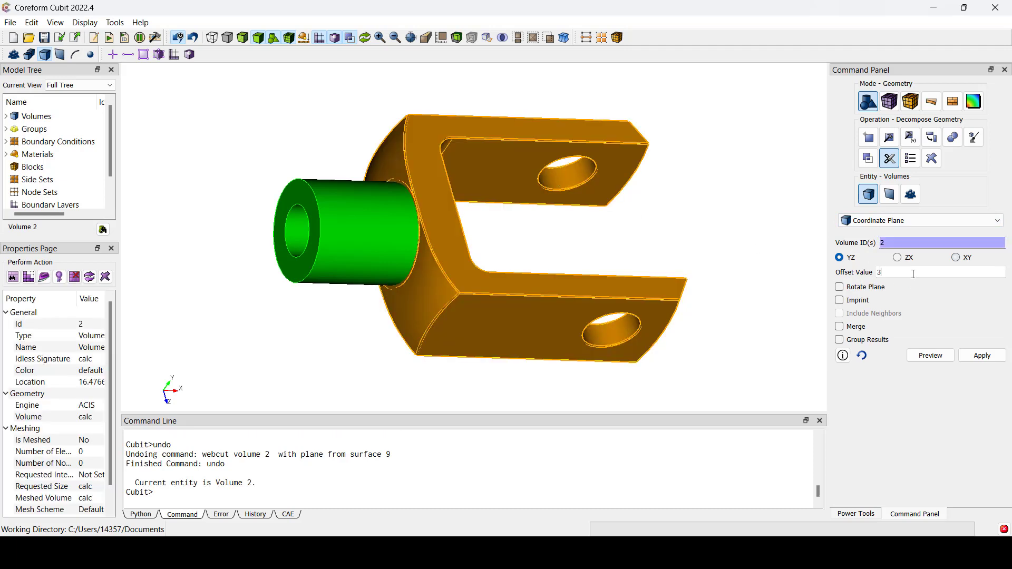
left_click(974, 356)
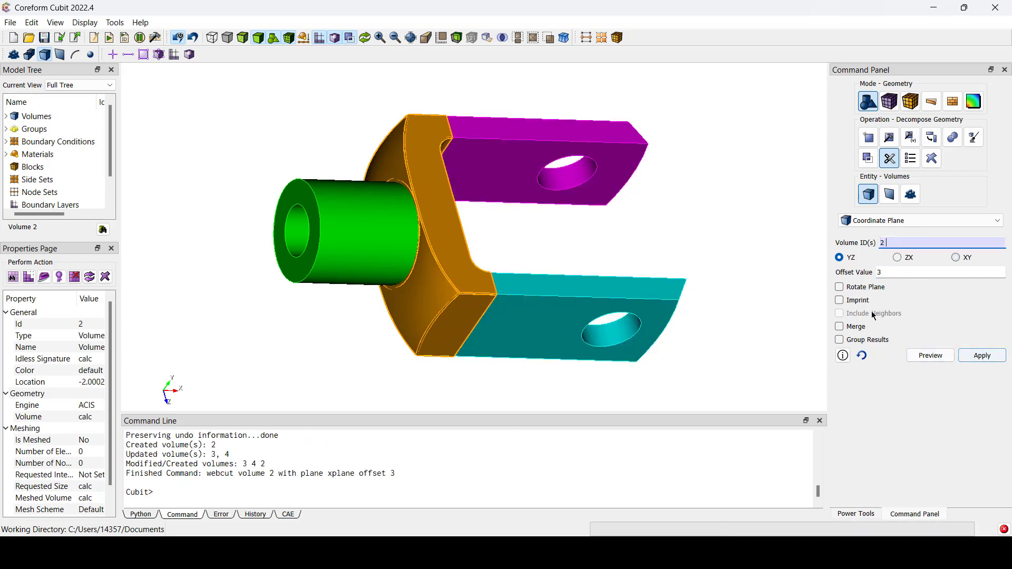
Webcut volume 2 again on the XY plane at offset -3, creating volume 5.
left_click(442, 226)
left_click(956, 258)
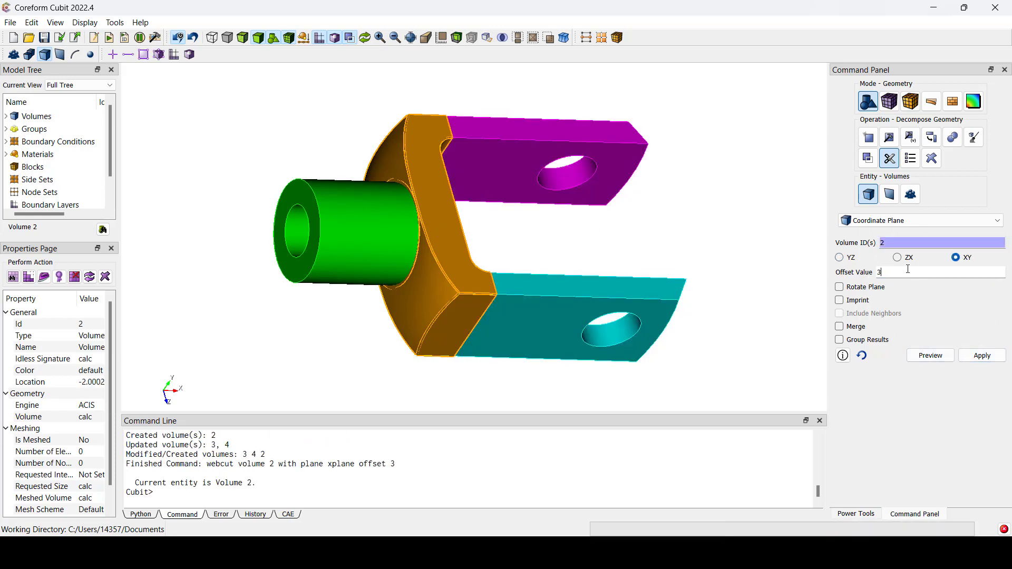
key("Home")
type("-")
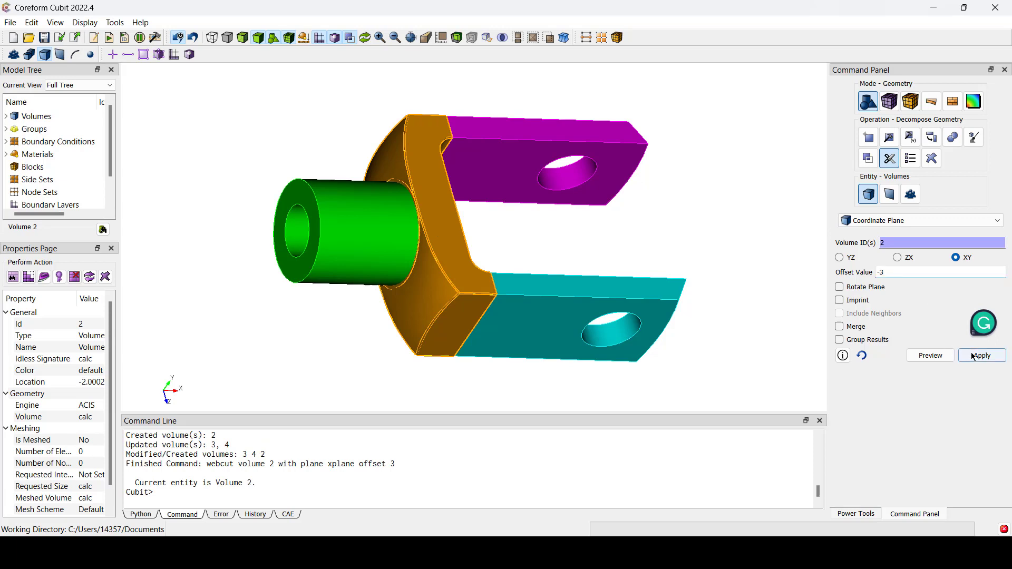
left_click(974, 356)
Set up an XY-plane cut of volume 5 at offset -23.75.
double_click(890, 272)
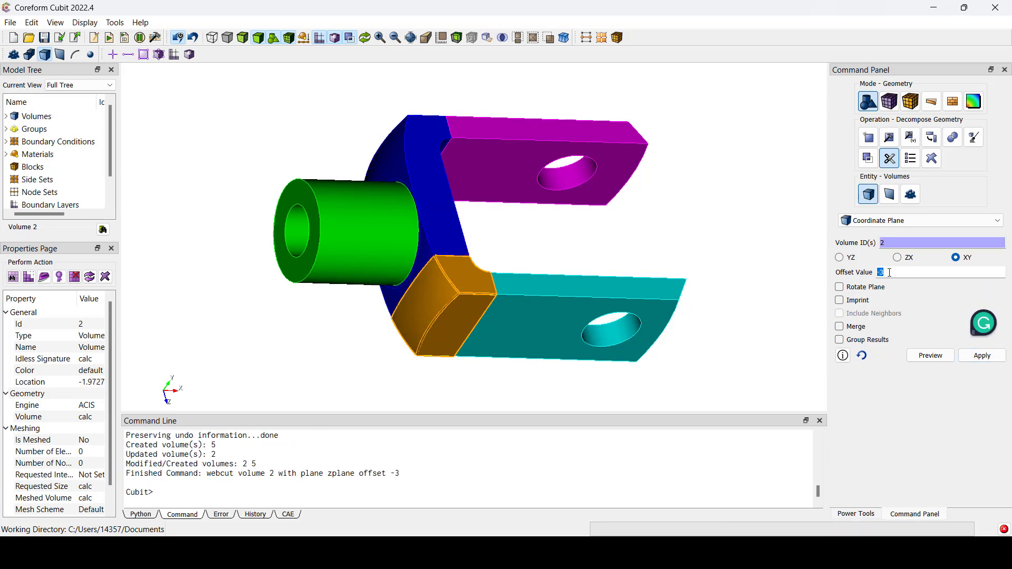
left_click(891, 242)
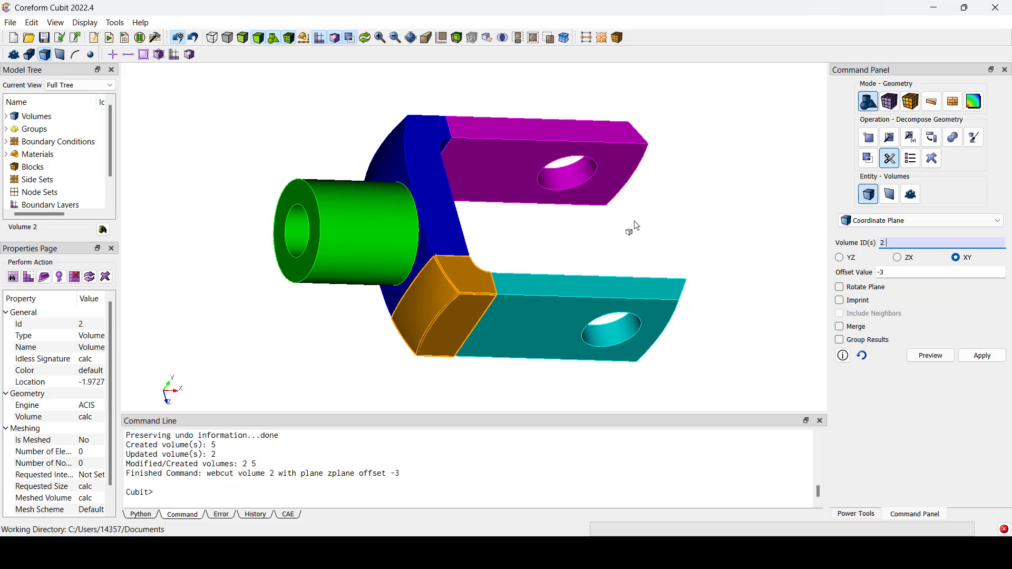
left_click(437, 189)
double_click(905, 272)
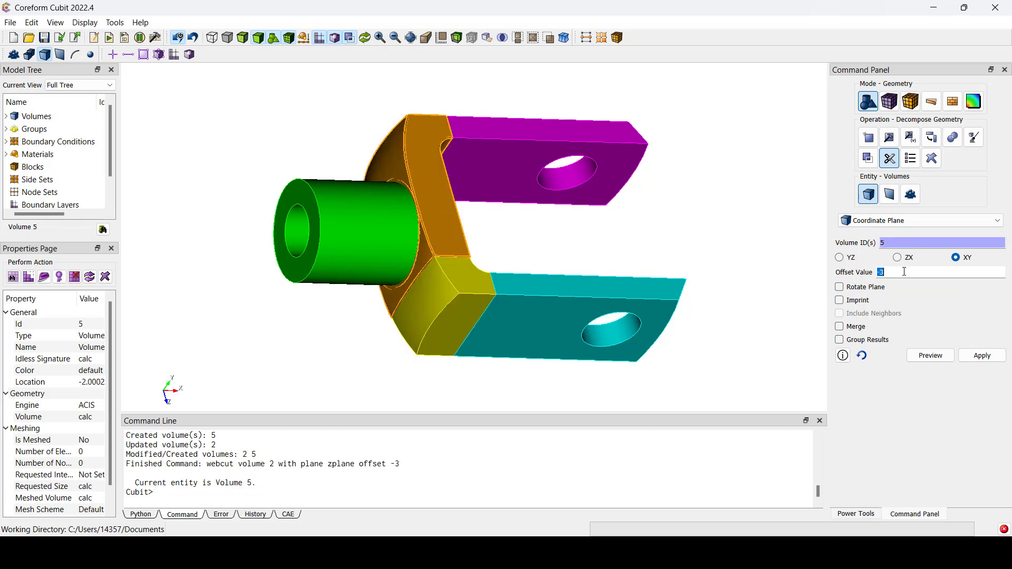
type("-2")
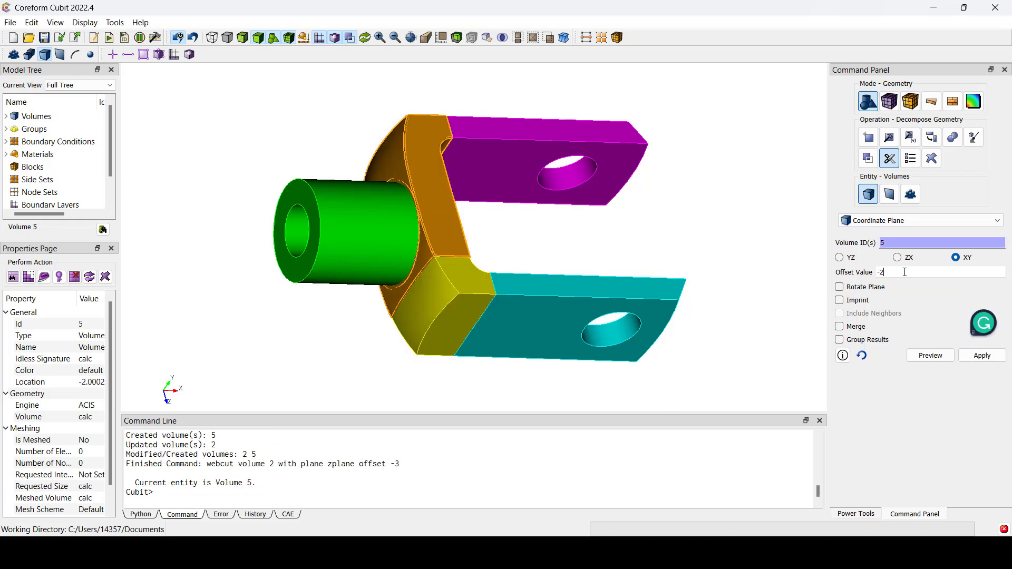
type("3.75")
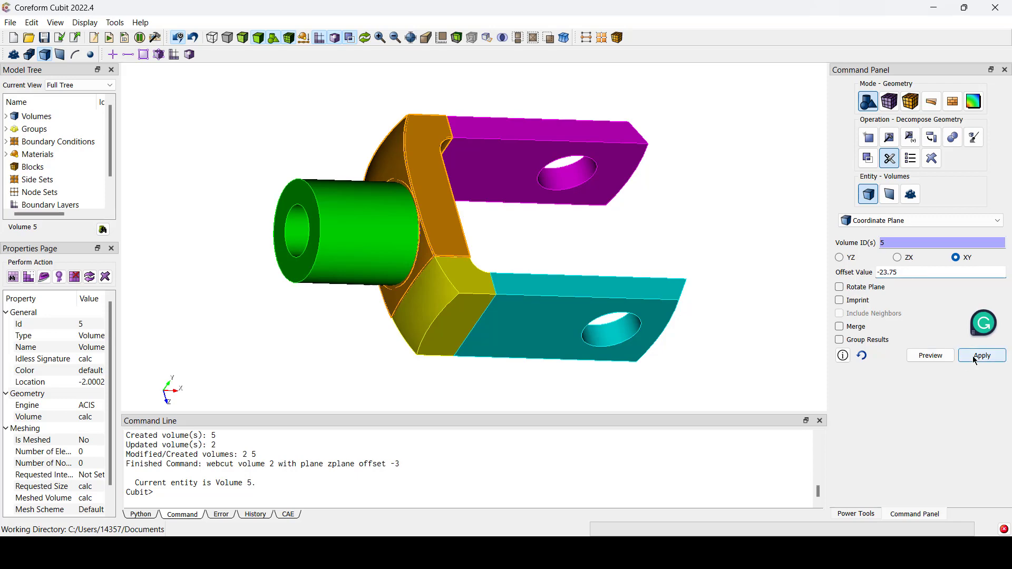
Apply the -23.75 XY-plane cut to volume 5, then view the split knuckle from below.
left_click(971, 356)
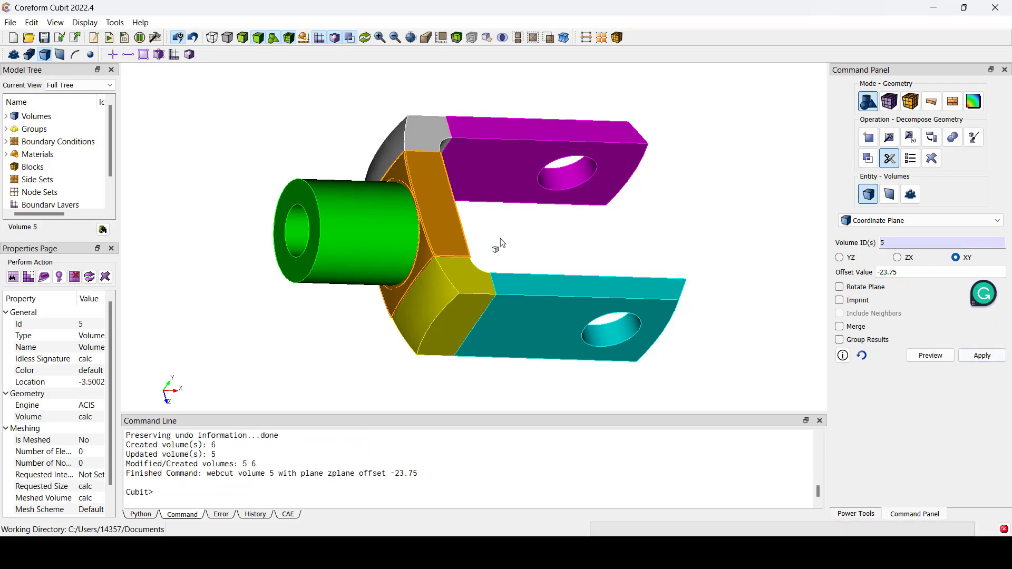
left_click_drag(498, 241, 277, 220)
left_click_drag(513, 219, 469, 282)
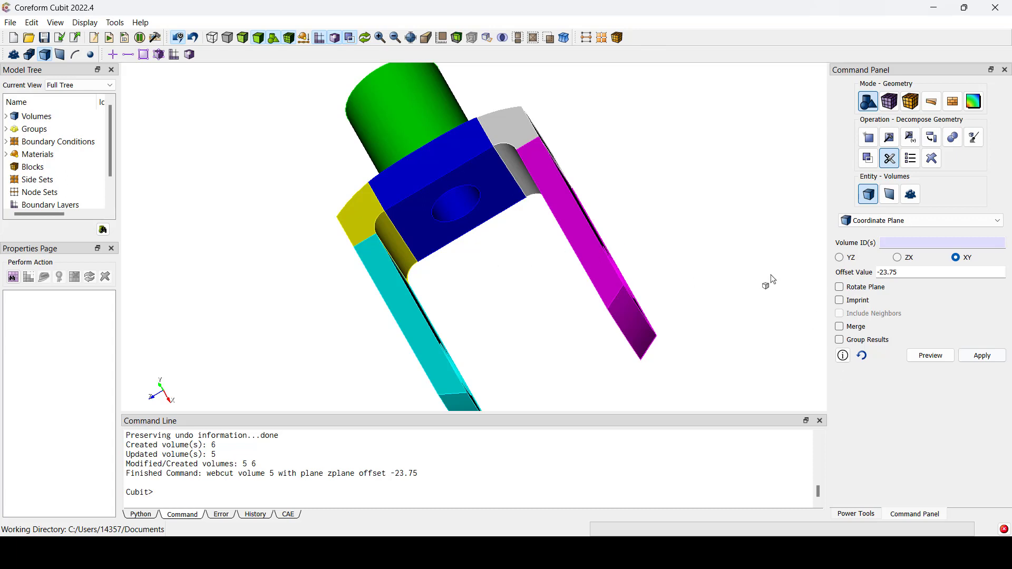
Imprint and merge every knuckle volume, using 'all' as the volume IDs.
left_click(870, 159)
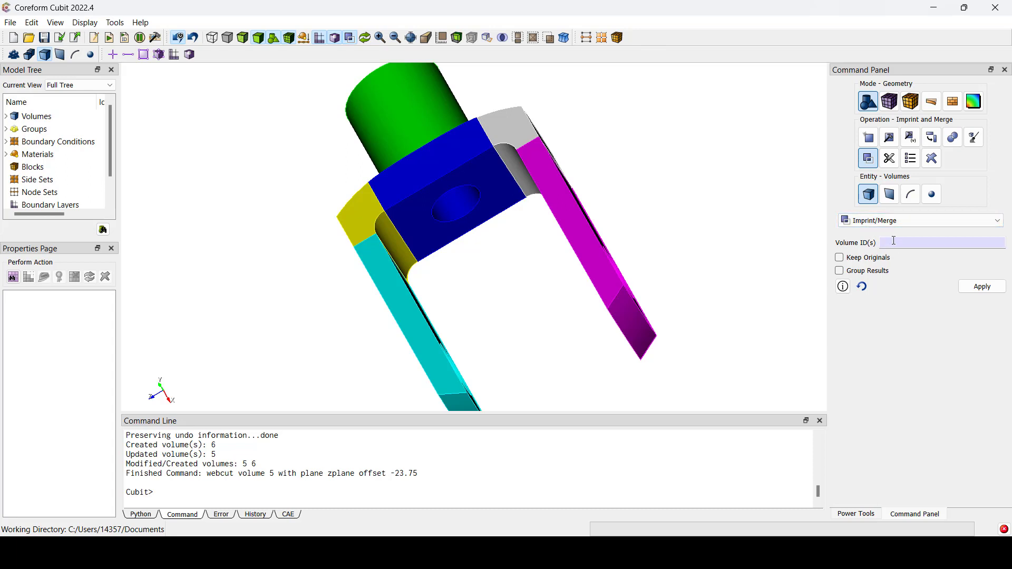
type("all")
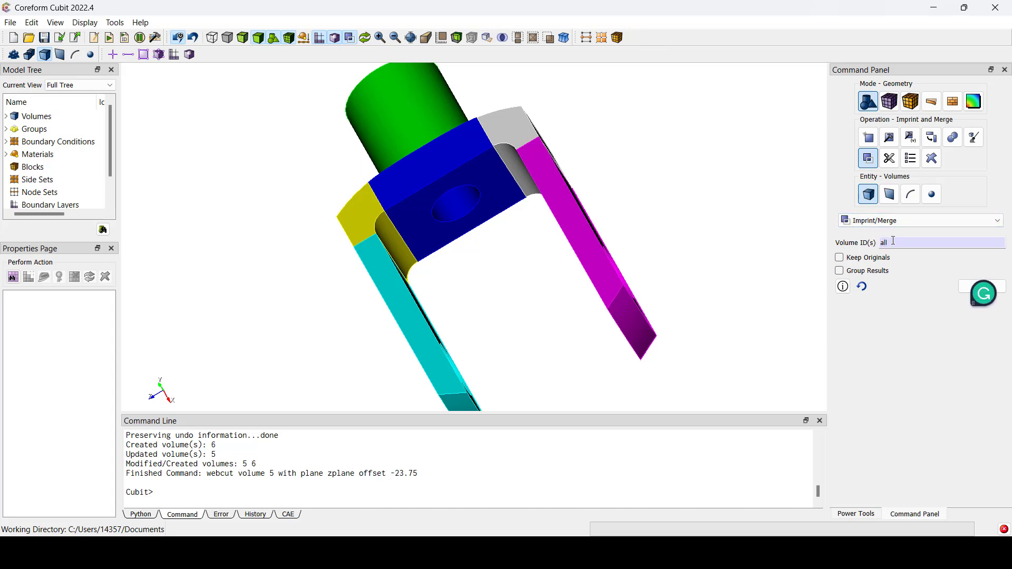
left_click(961, 288)
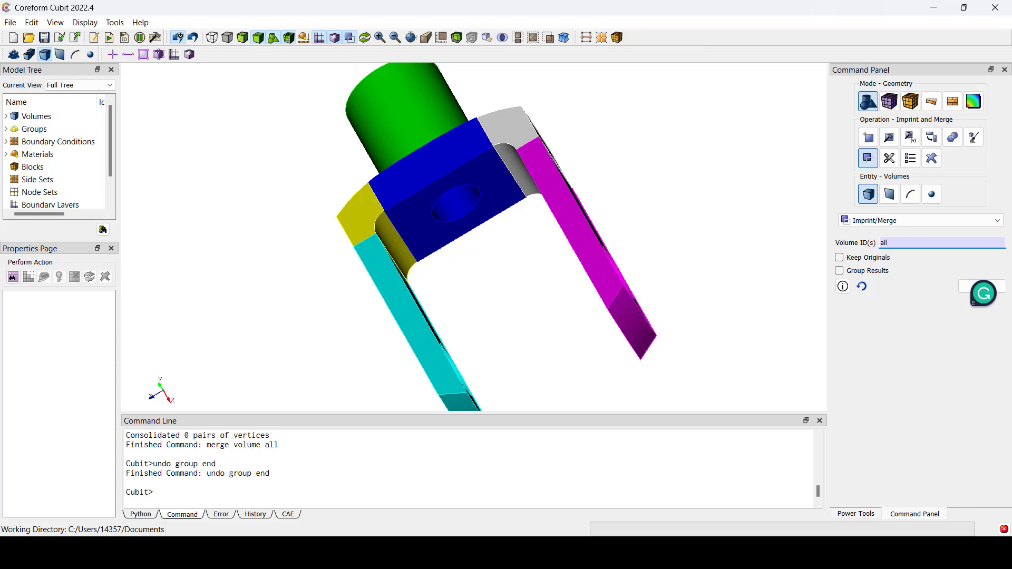
Apply automatic interval sizing with auto factor 5 to all volumes.
left_click(889, 101)
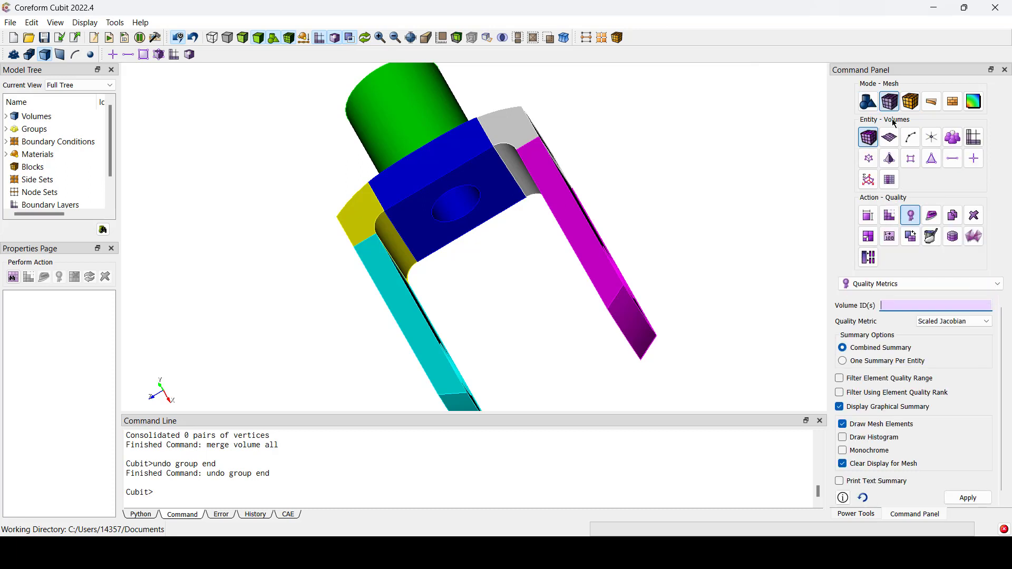
left_click(868, 215)
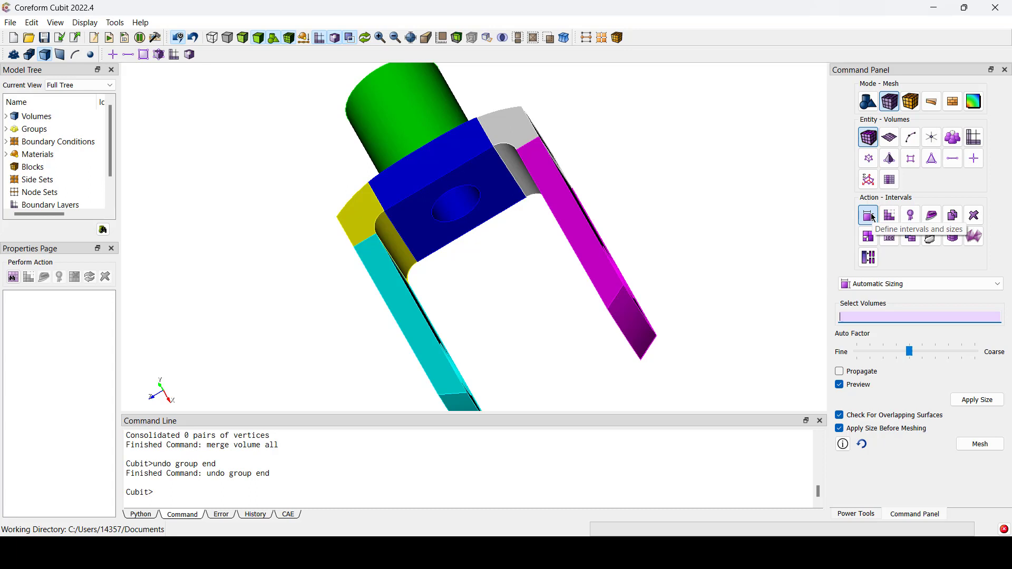
left_click(918, 284)
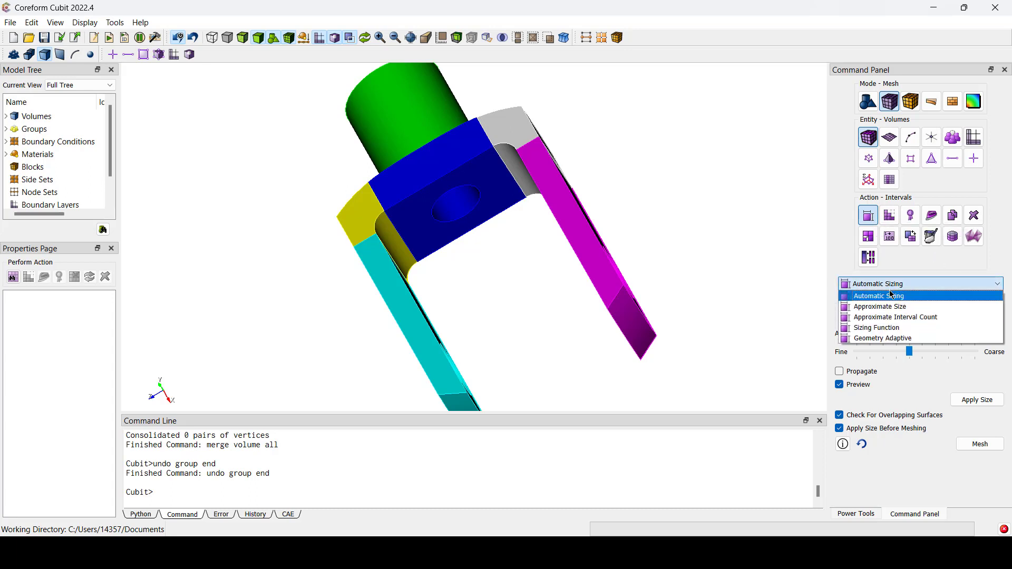
left_click(896, 297)
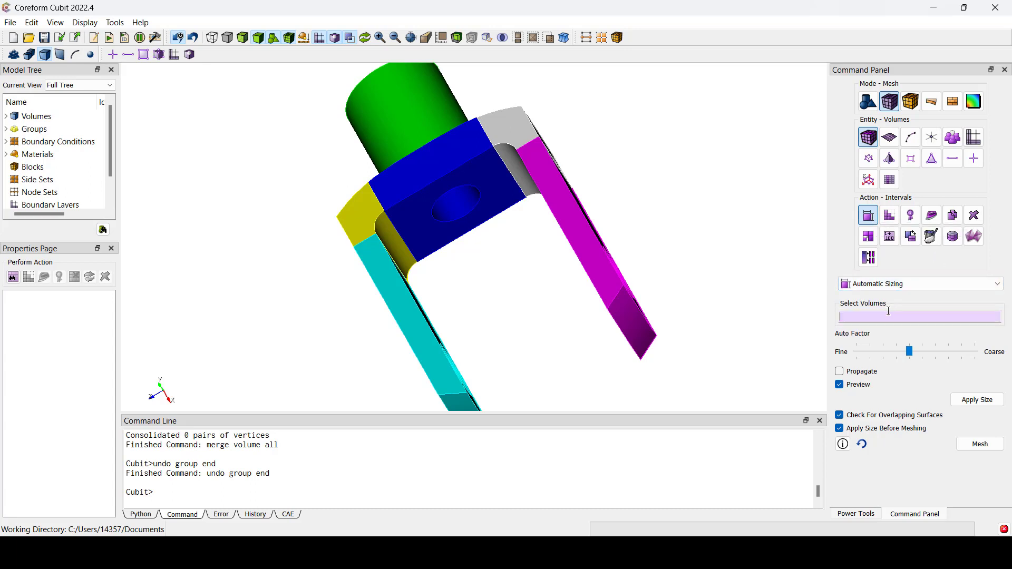
type("all")
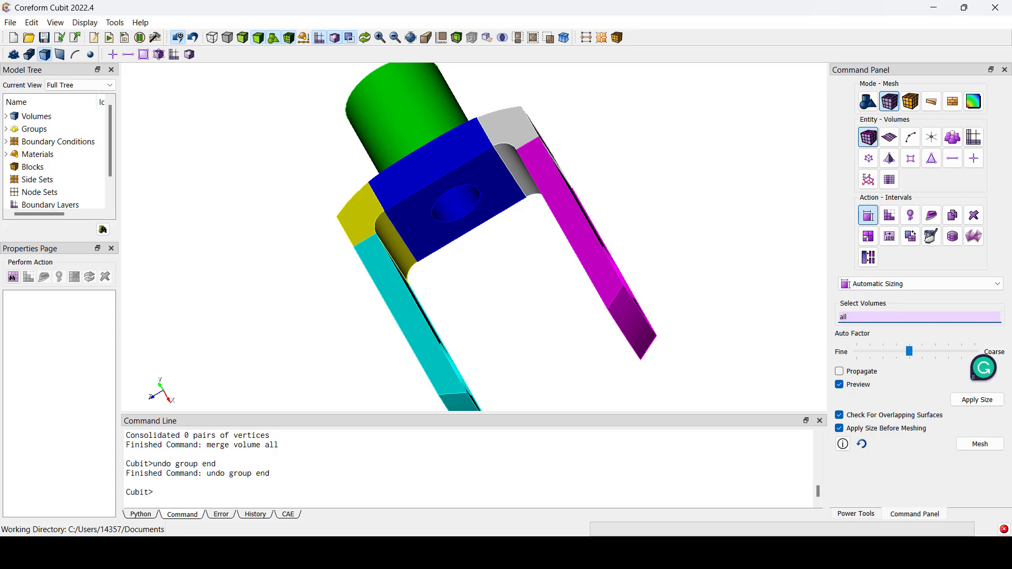
left_click(961, 404)
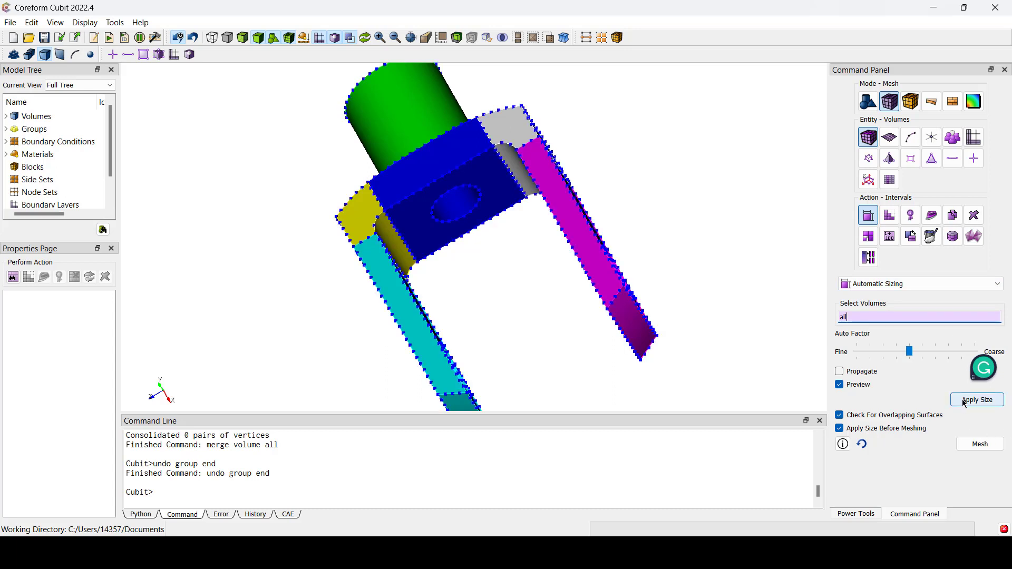
Assign the automatically calculated sweep scheme to all volumes and mesh them into 4372 hexes.
left_click(889, 215)
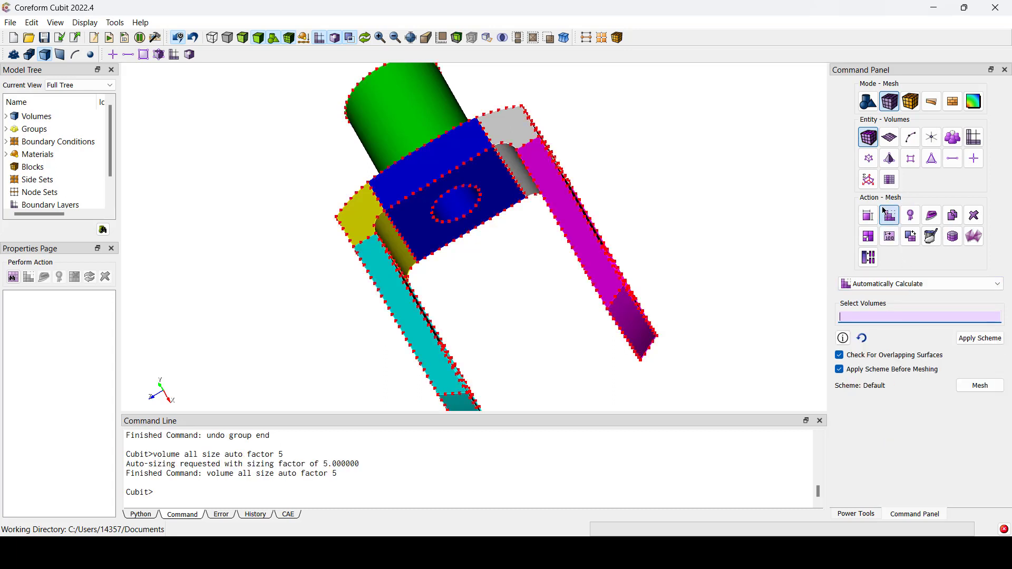
left_click(876, 286)
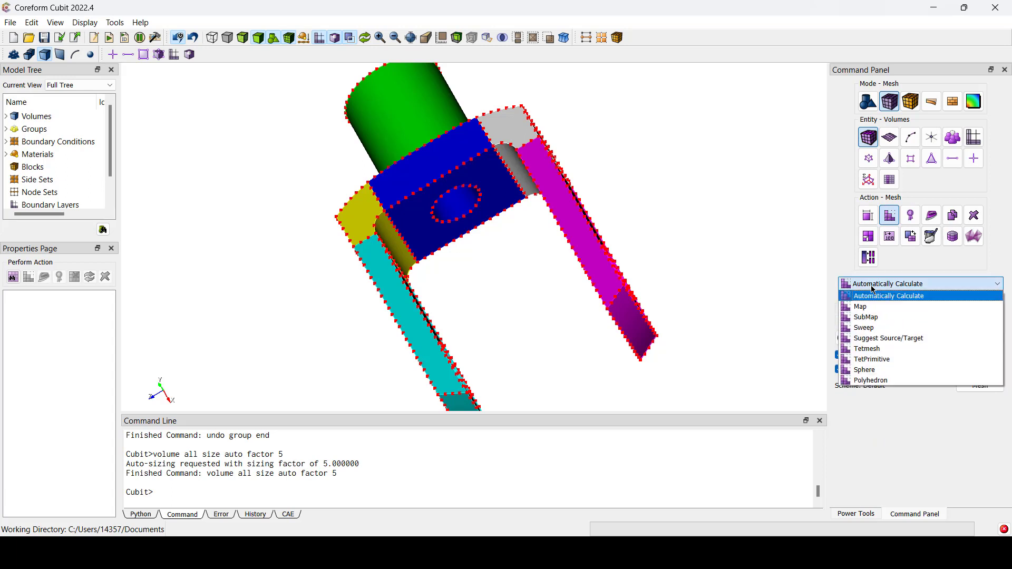
left_click(876, 296)
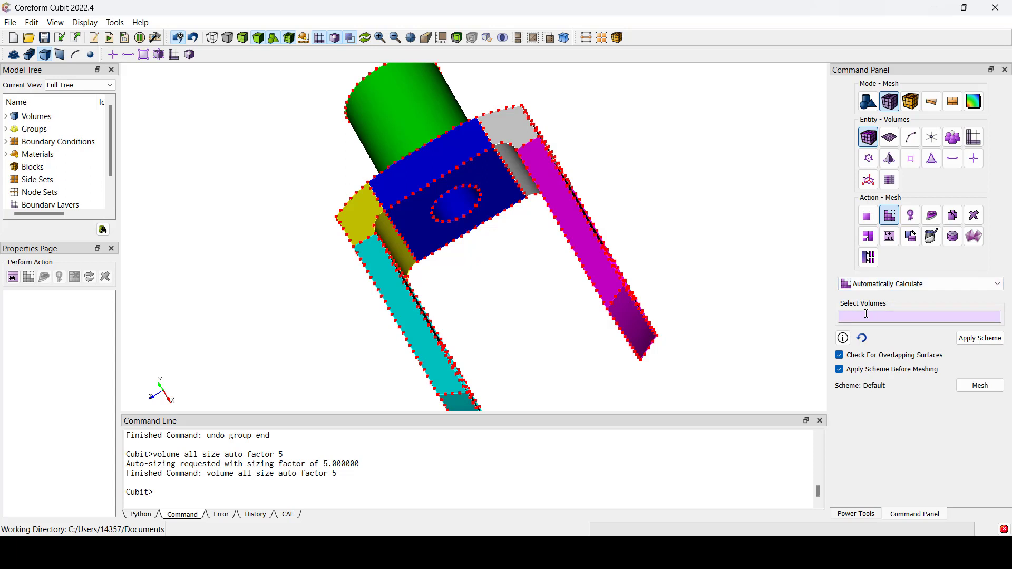
type("all")
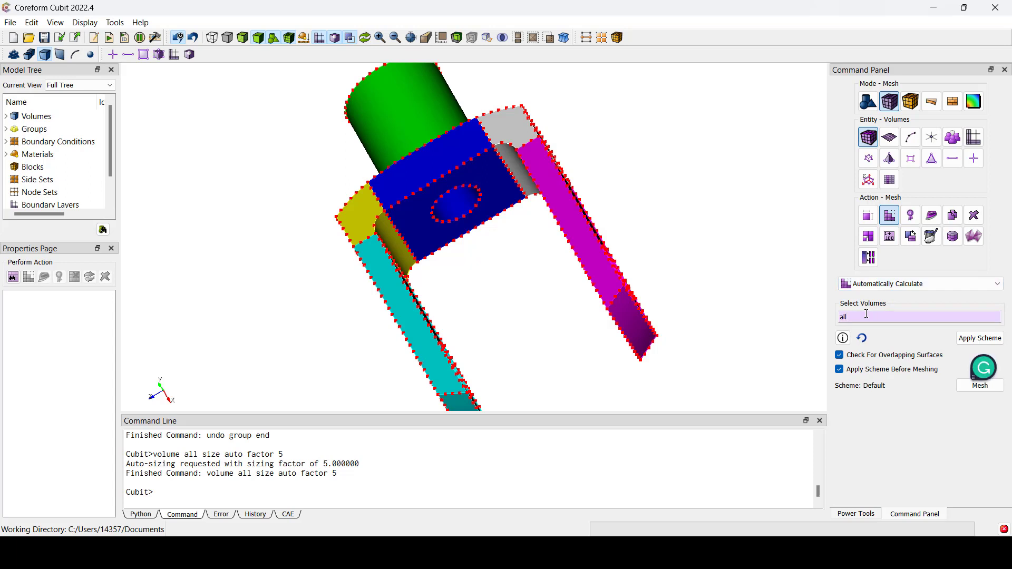
left_click(980, 338)
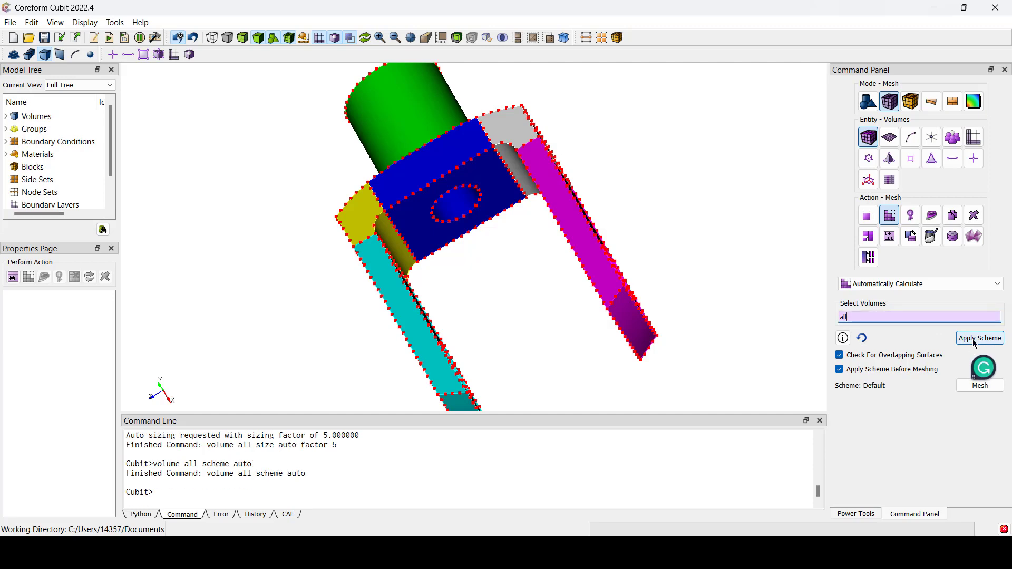
left_click(964, 389)
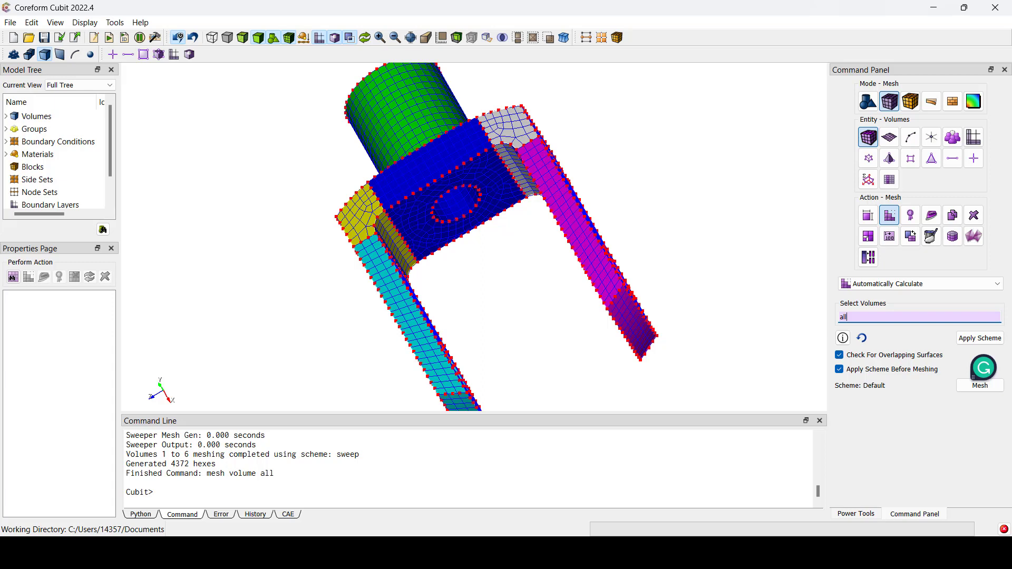
Color all volumes by Scaled Jacobian quality (minimum 0.413, average 0.910) and orbit to view the cylinder.
left_click(912, 216)
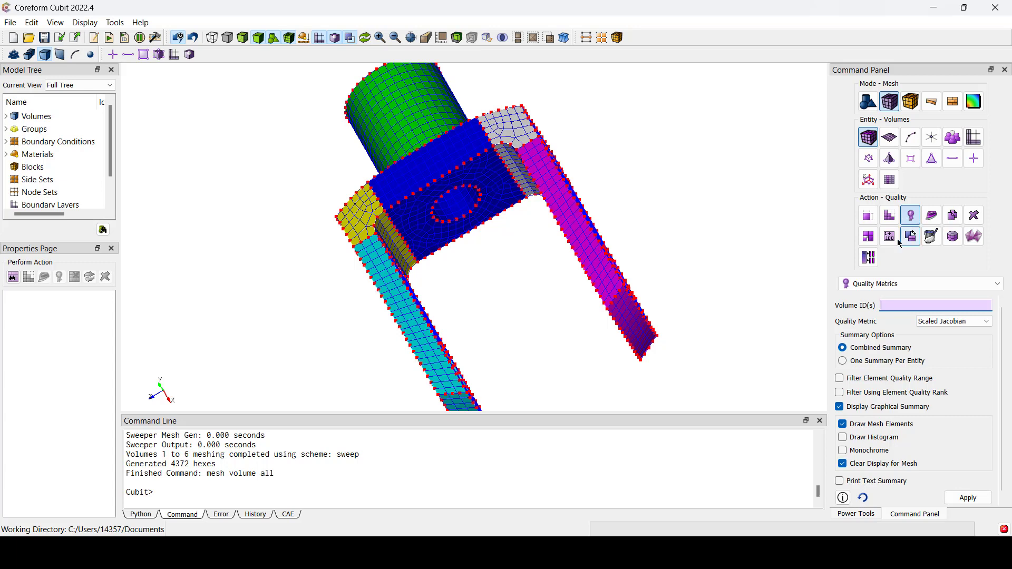
left_click(960, 323)
left_click(956, 323)
left_click(923, 304)
type("all")
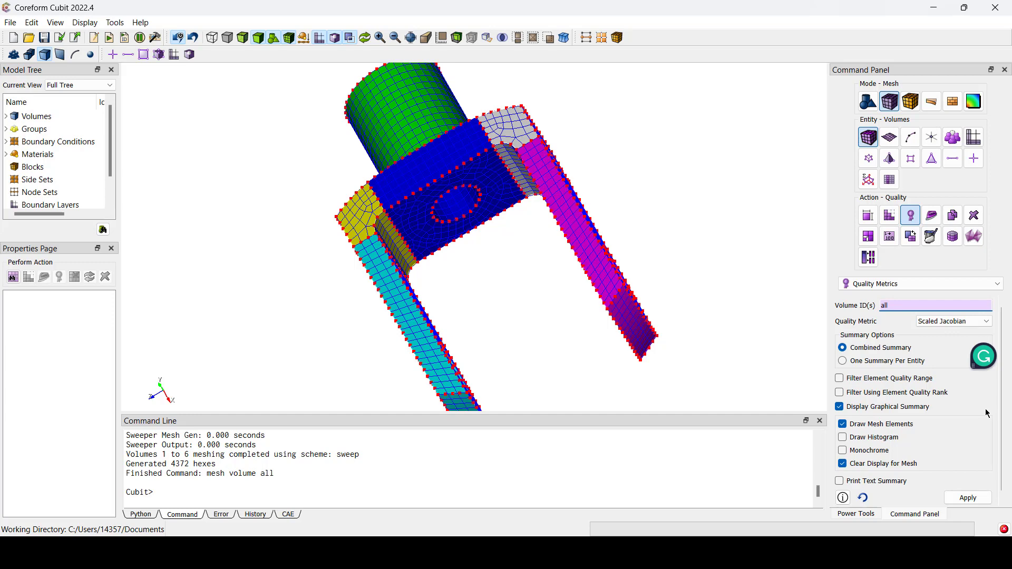
left_click(968, 498)
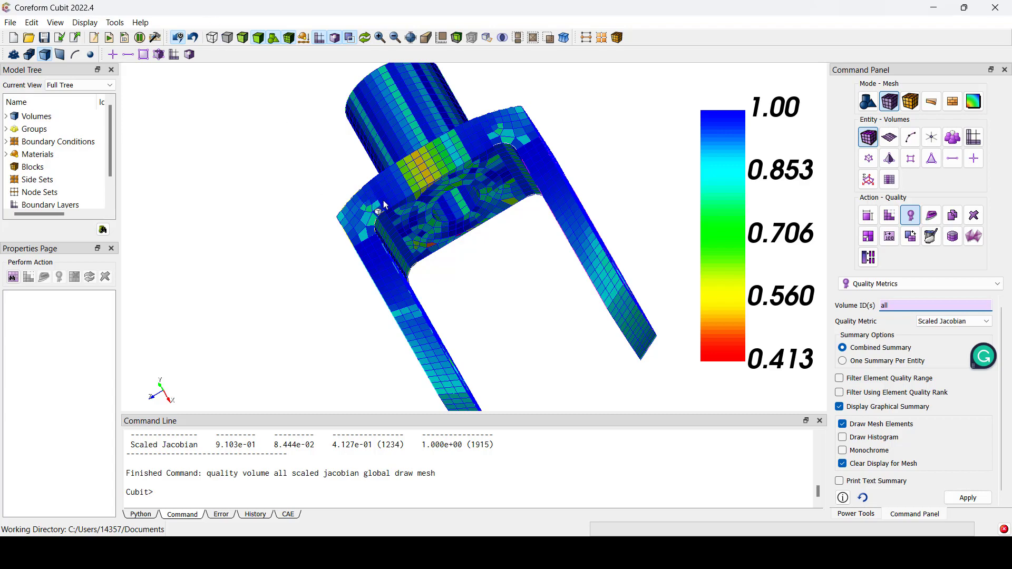
left_click_drag(389, 207, 556, 311)
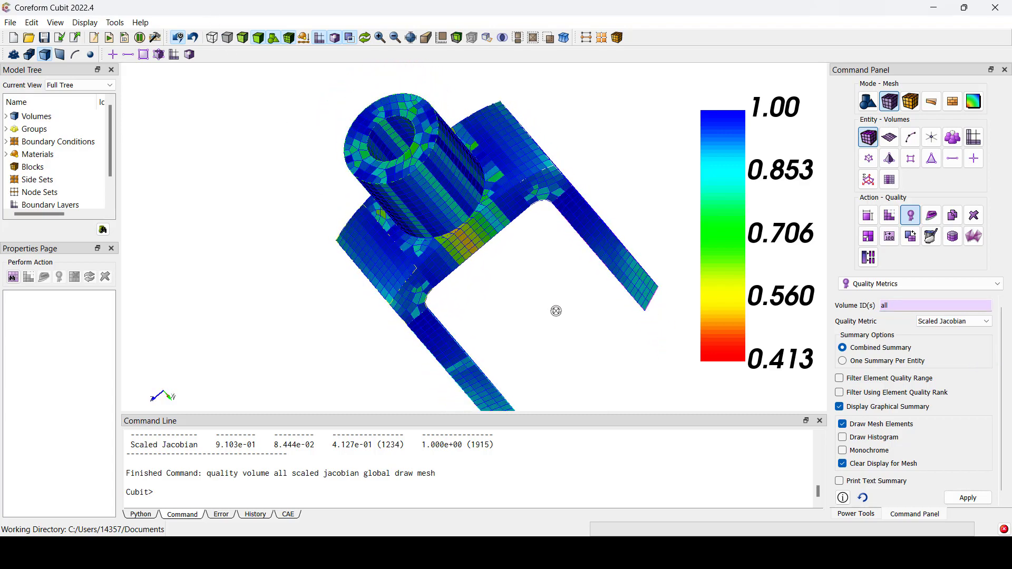